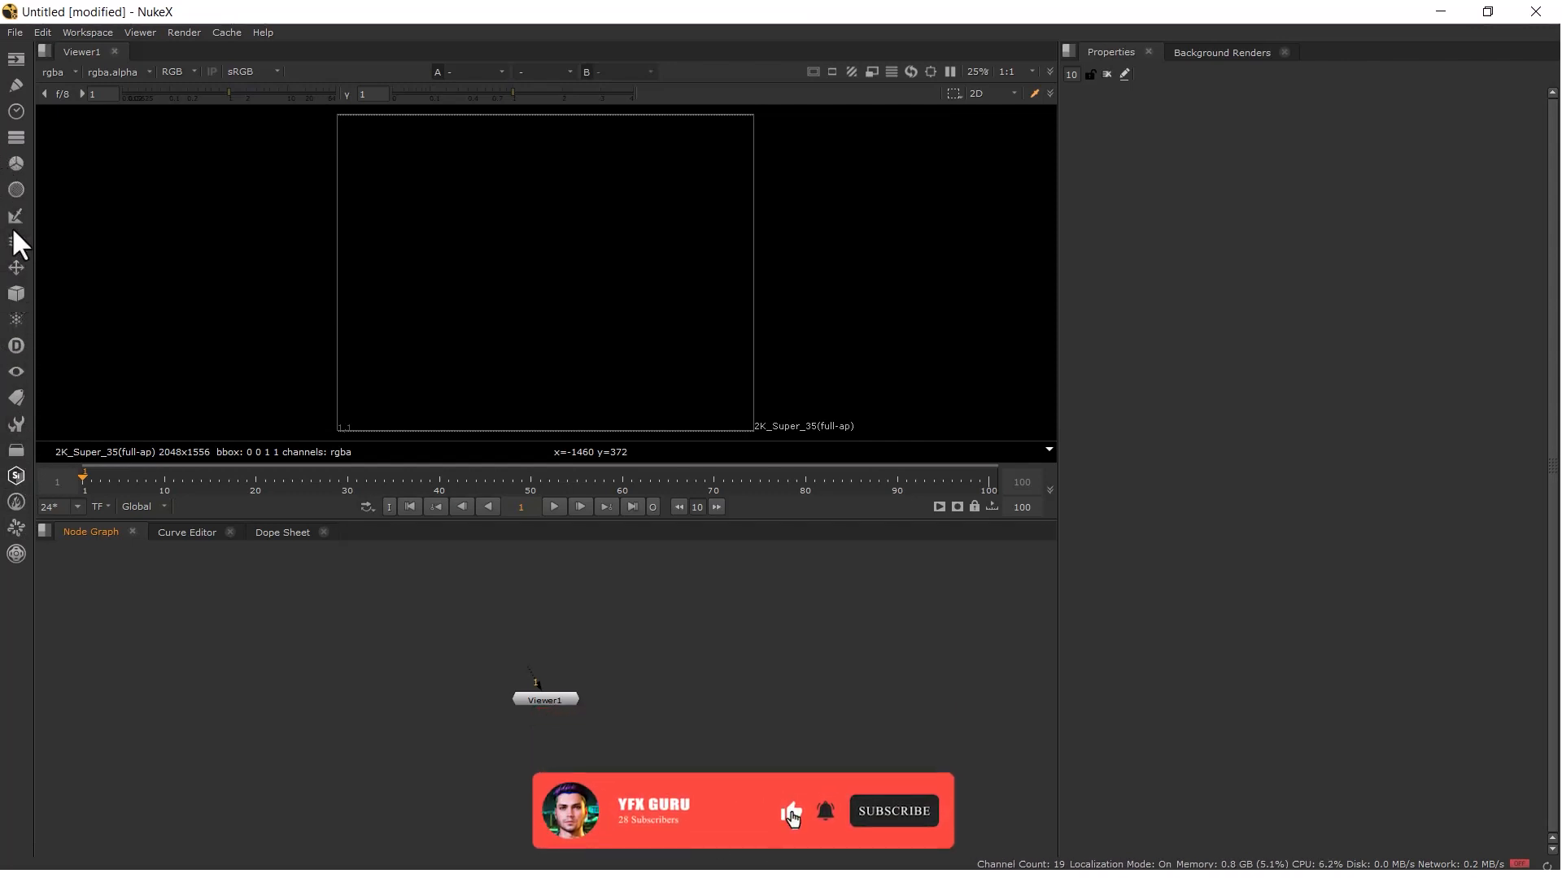
# - Add a Blur node and place it just above the Viewer1 node
pyautogui.click(17, 189)
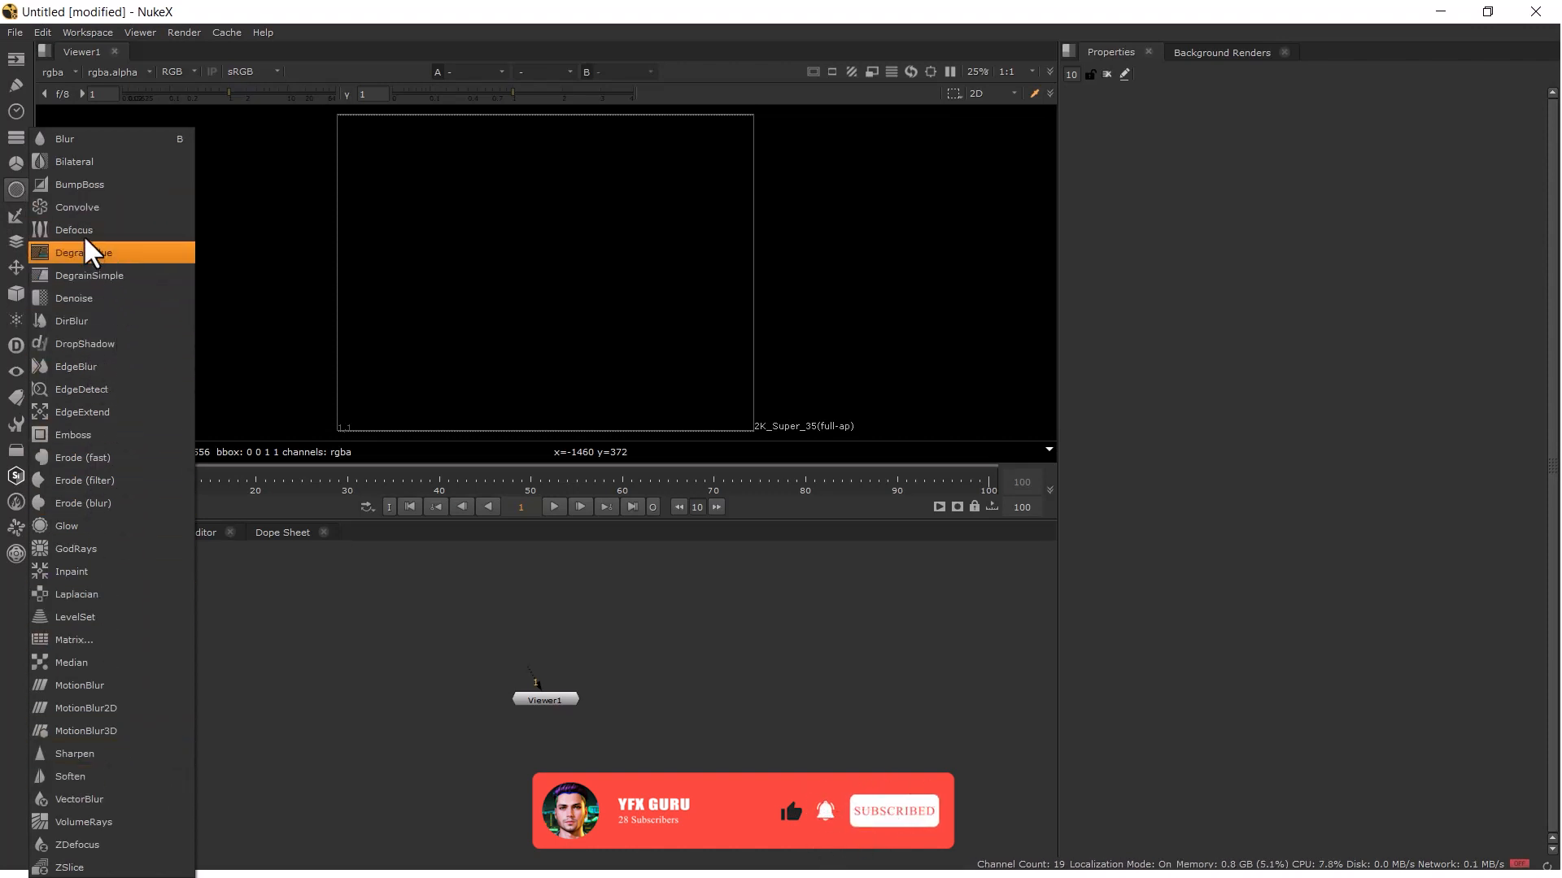
pyautogui.click(87, 144)
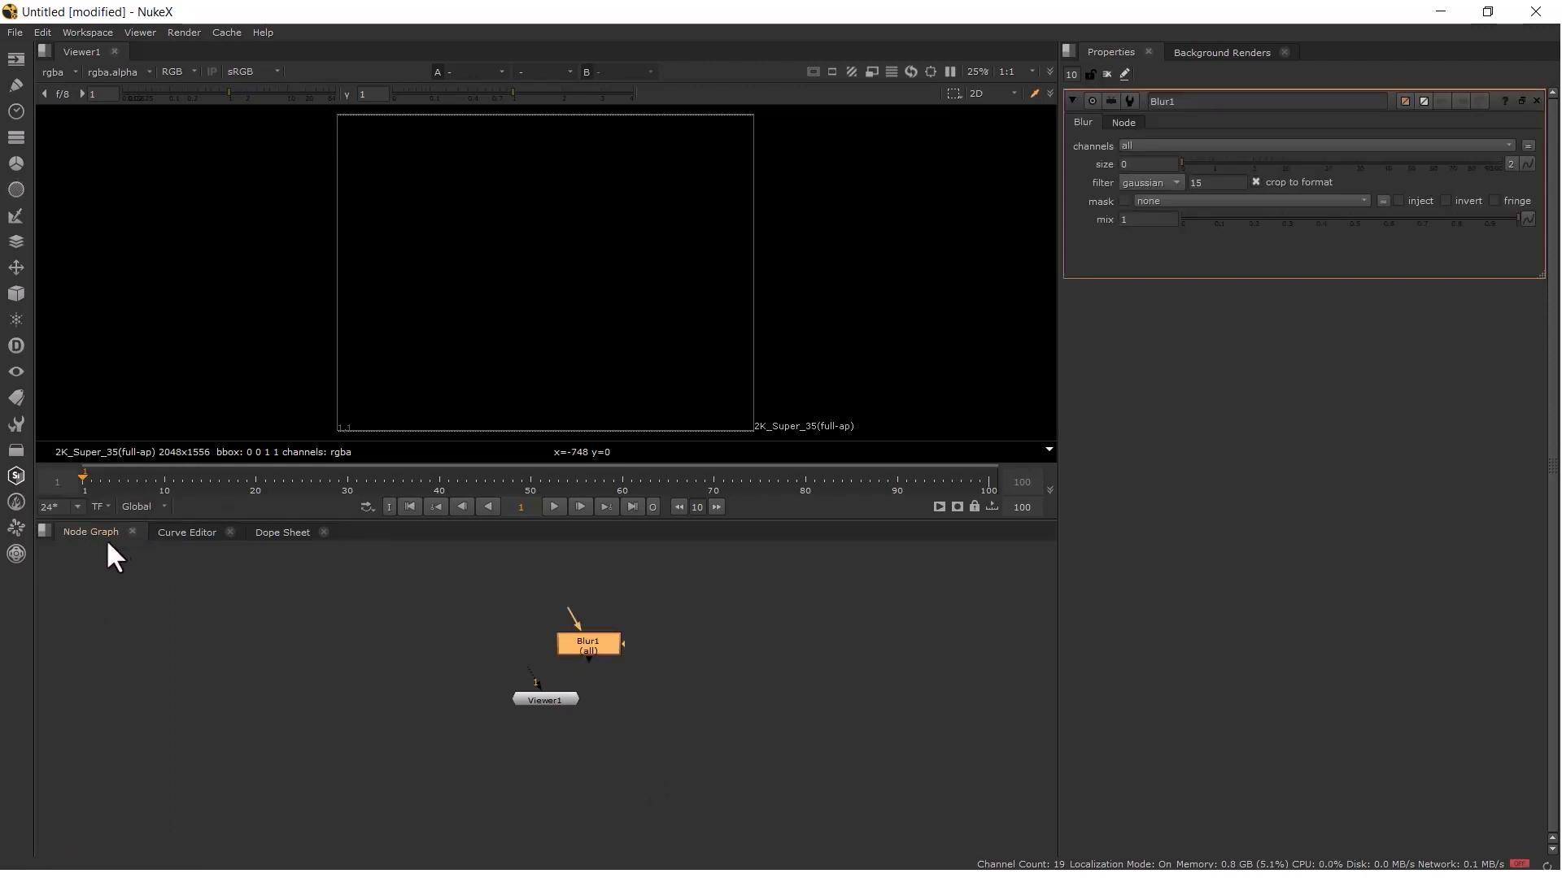
pyautogui.moveTo(596, 646); pyautogui.dragTo(589, 641)
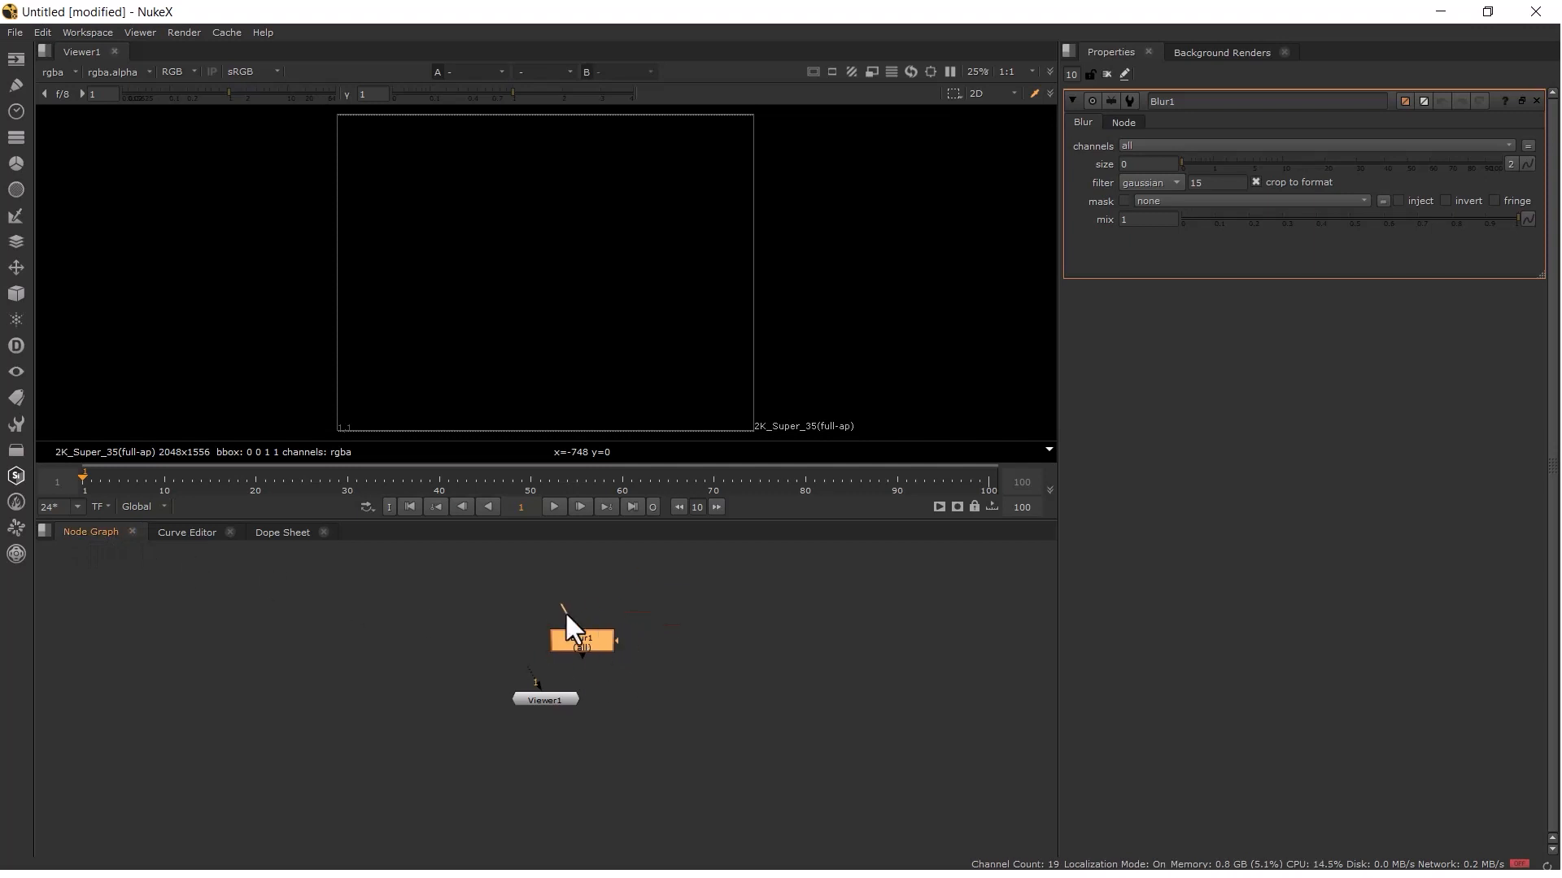
pyautogui.click(526, 613)
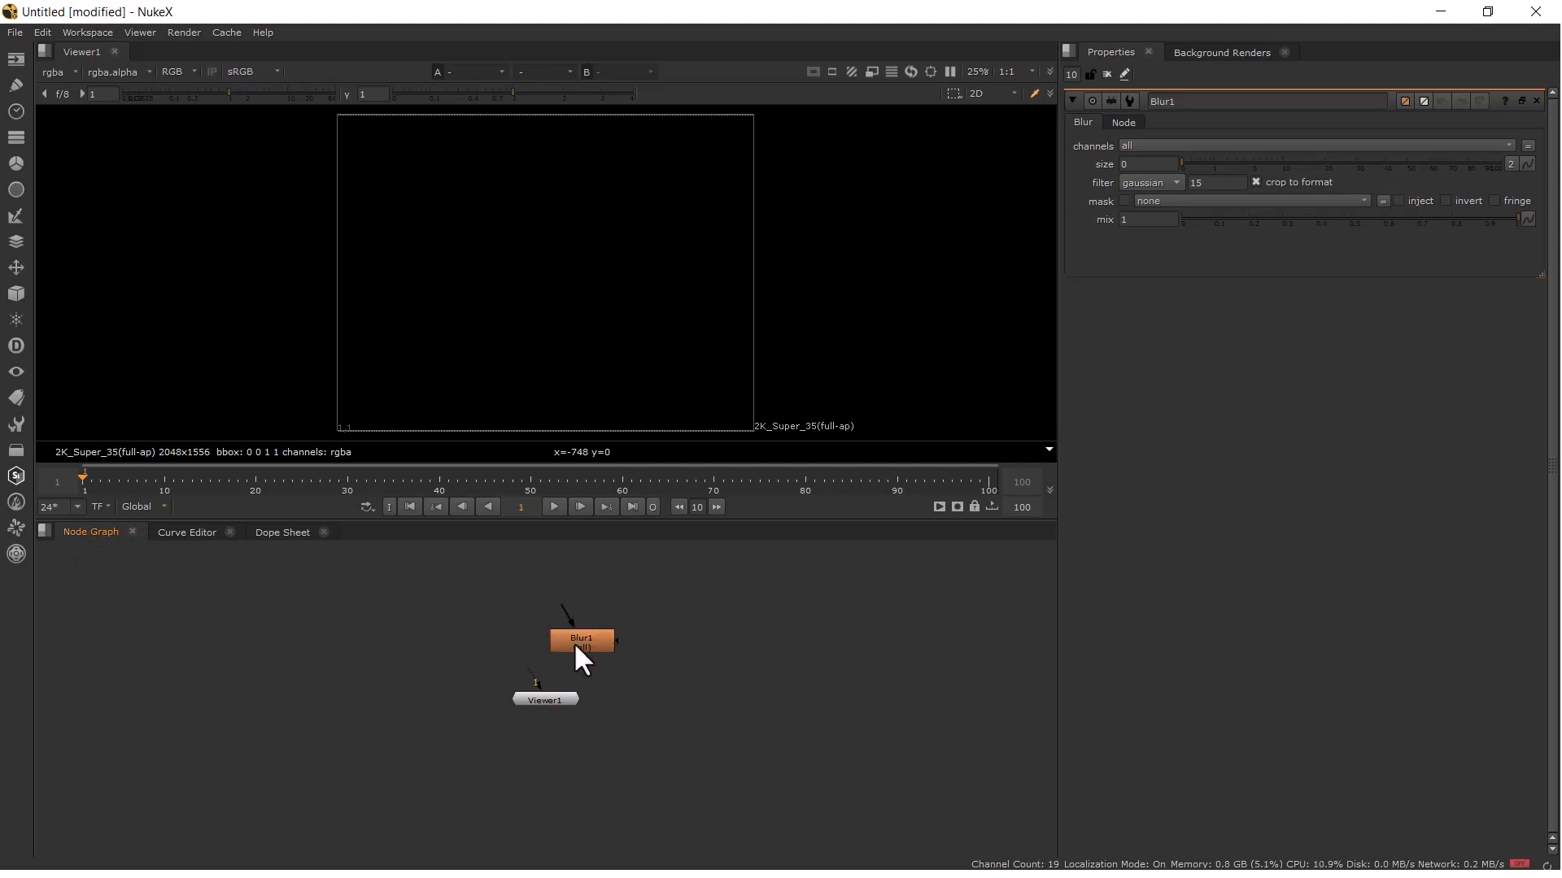
pyautogui.moveTo(575, 644)
pyautogui.mouseDown()
pyautogui.moveTo(531, 616)
pyautogui.moveTo(576, 617)
pyautogui.mouseUp()
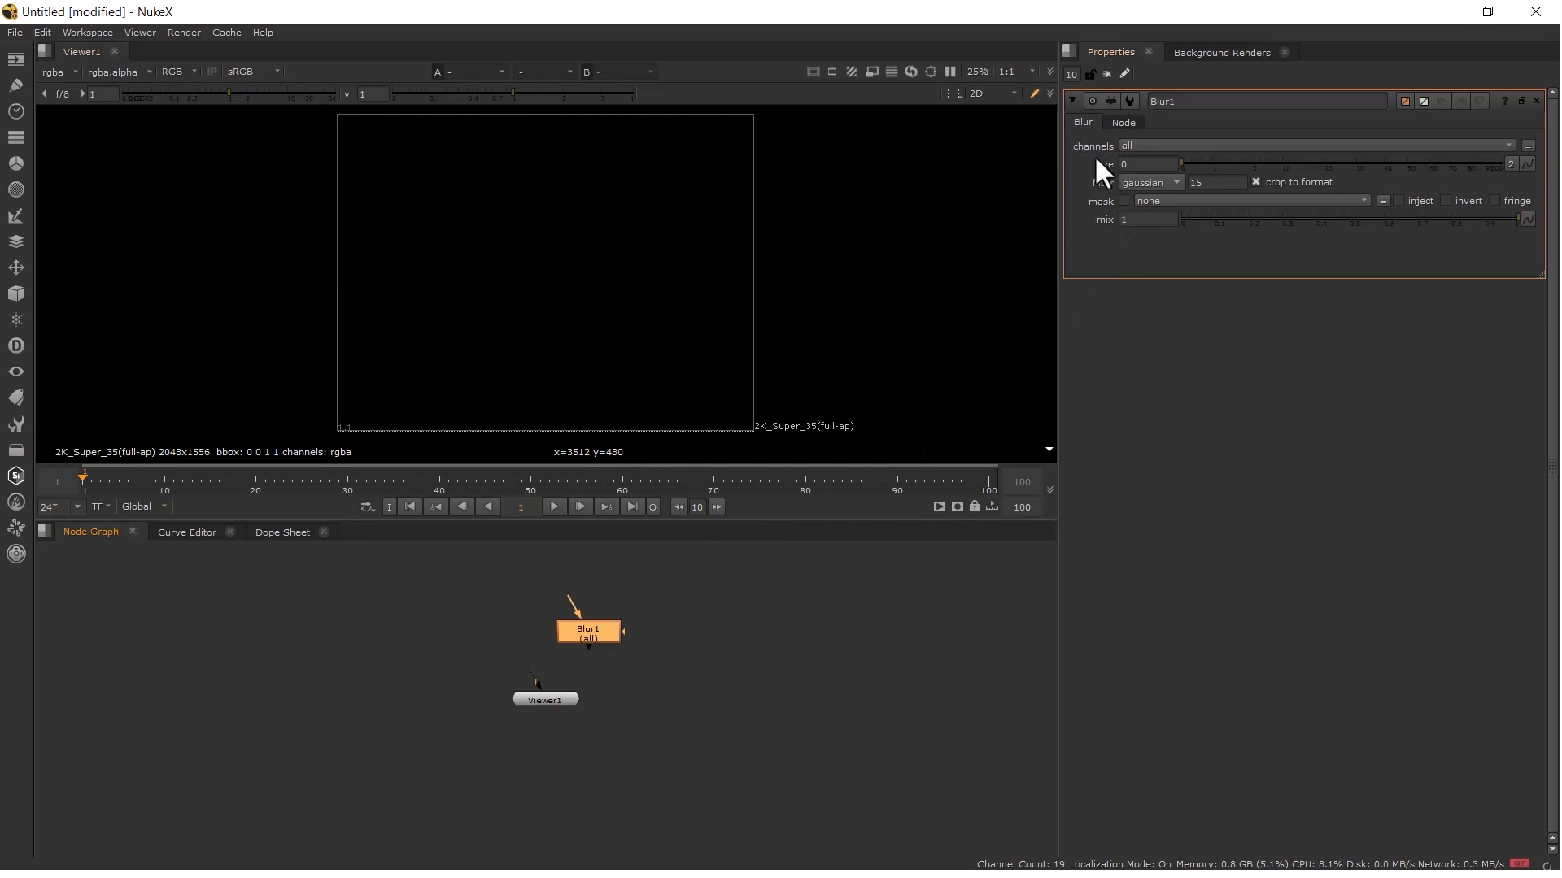
# - Choose all for the Blur node's channels and reposition the node above and to the right of Viewer1
pyautogui.click(1162, 147)
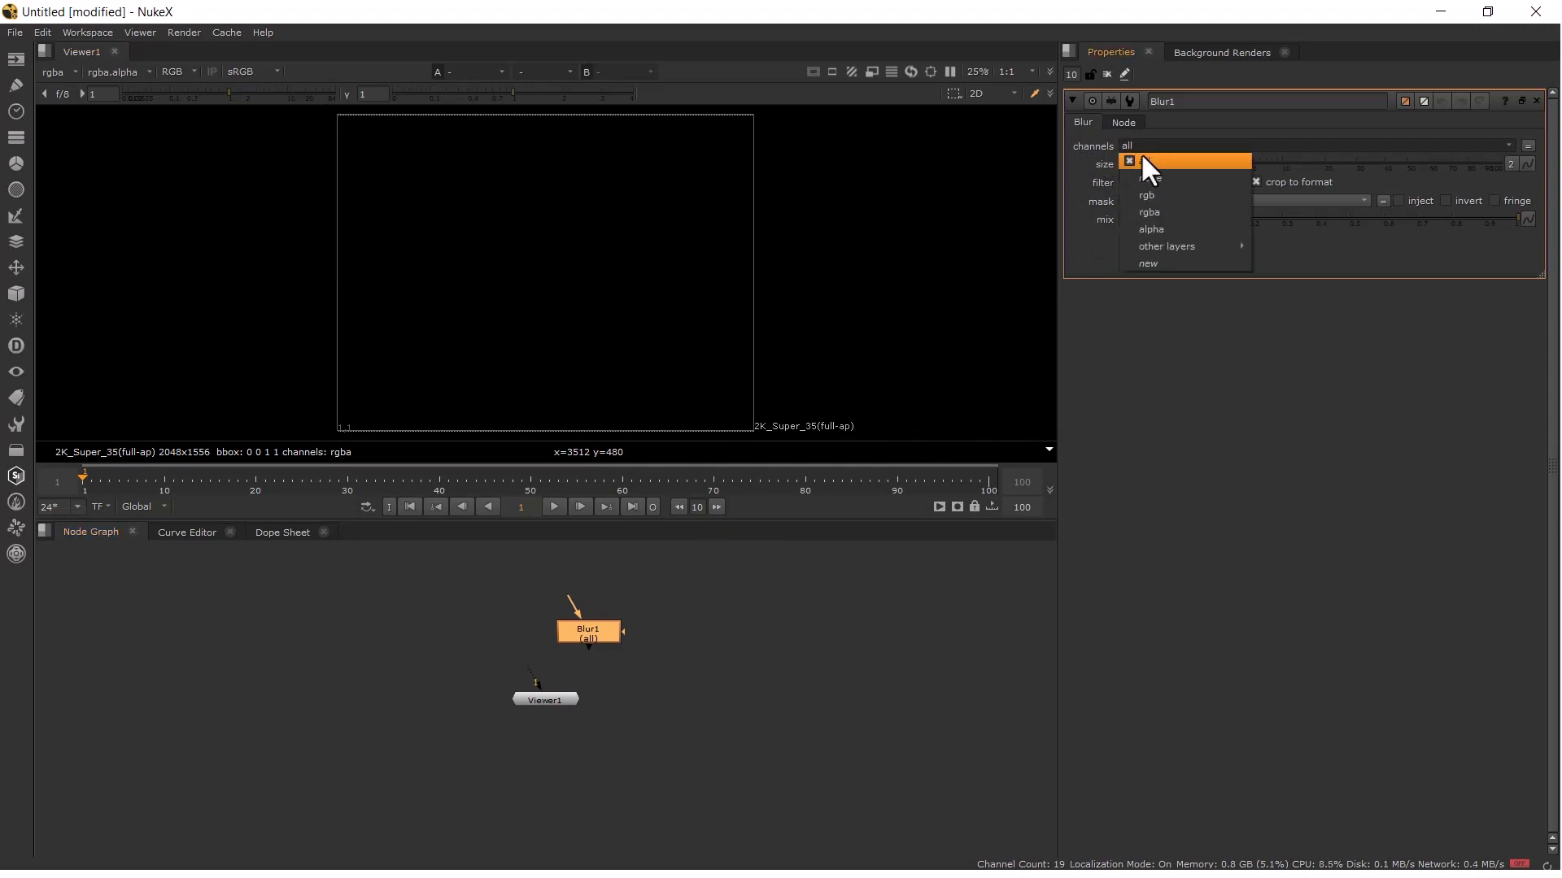
pyautogui.click(1140, 153)
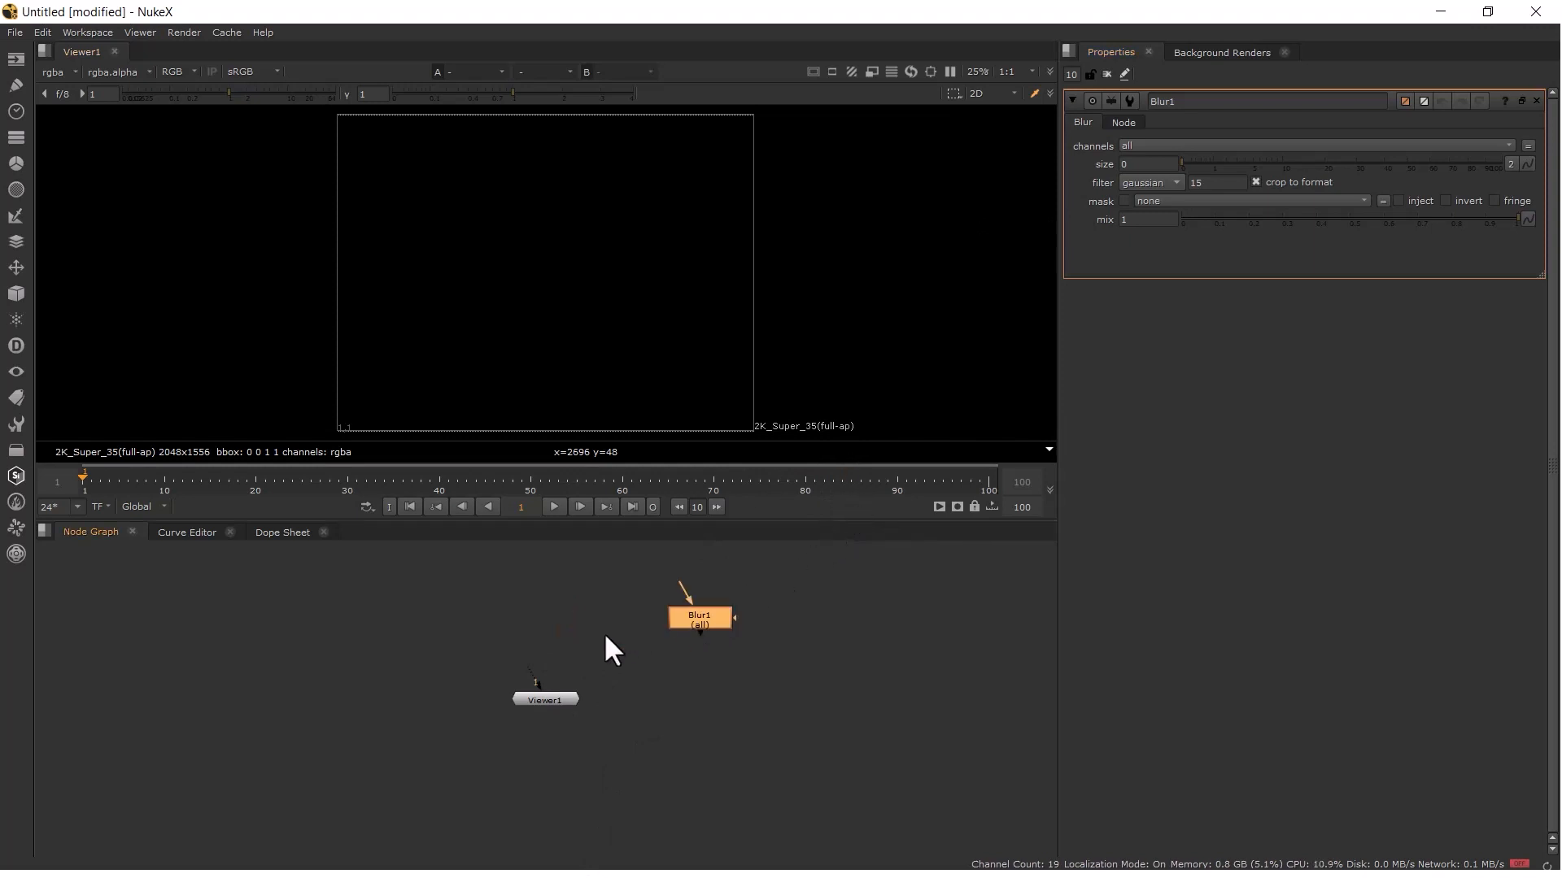
pyautogui.moveTo(704, 623); pyautogui.dragTo(629, 627)
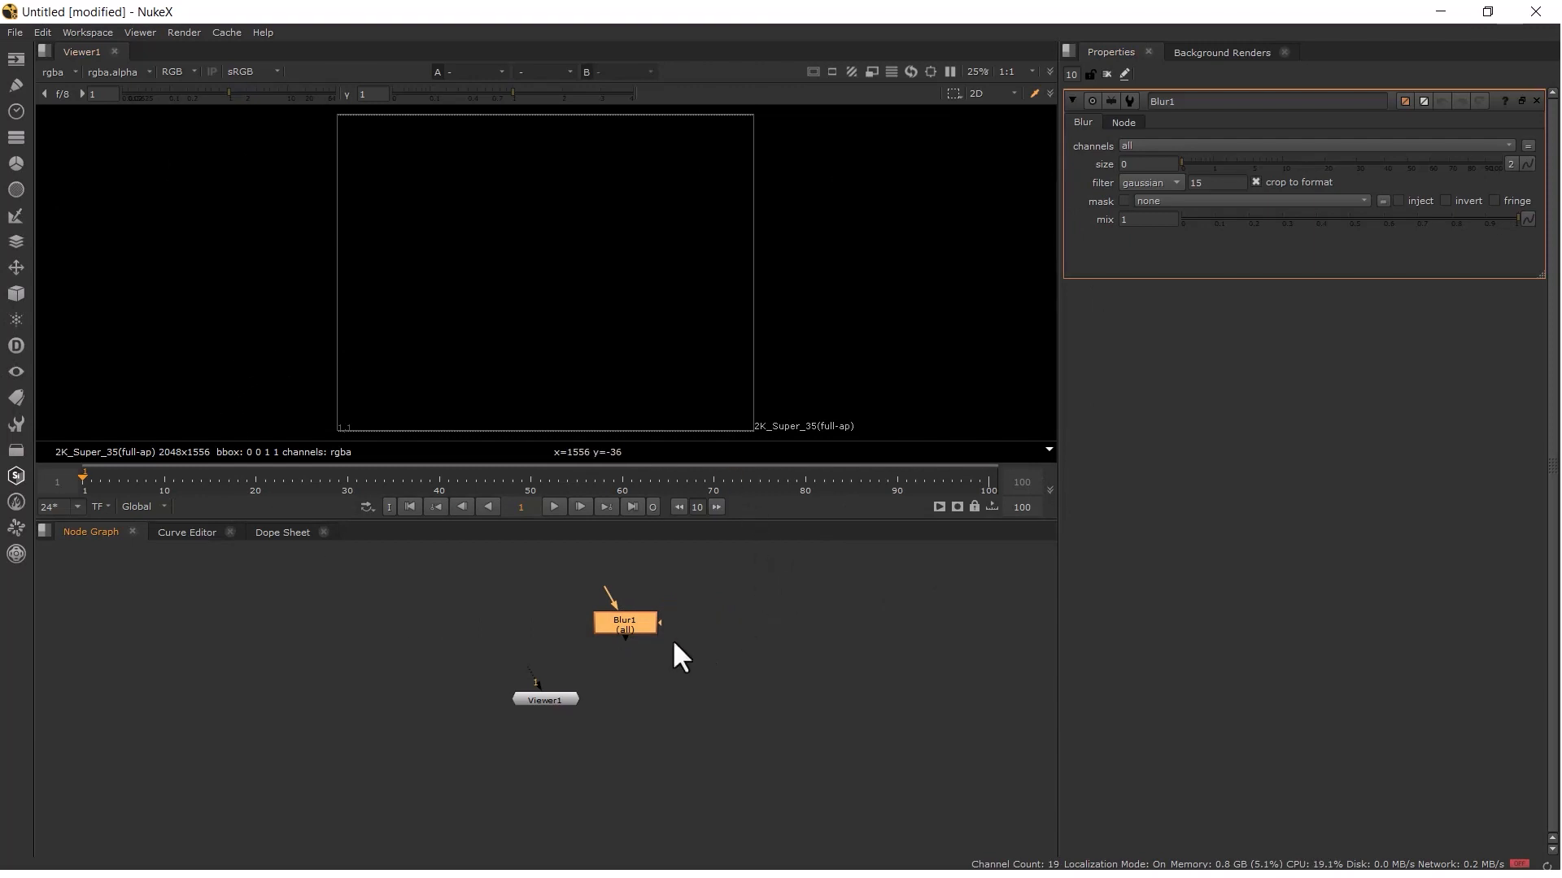
pyautogui.moveTo(683, 610); pyautogui.dragTo(694, 608)
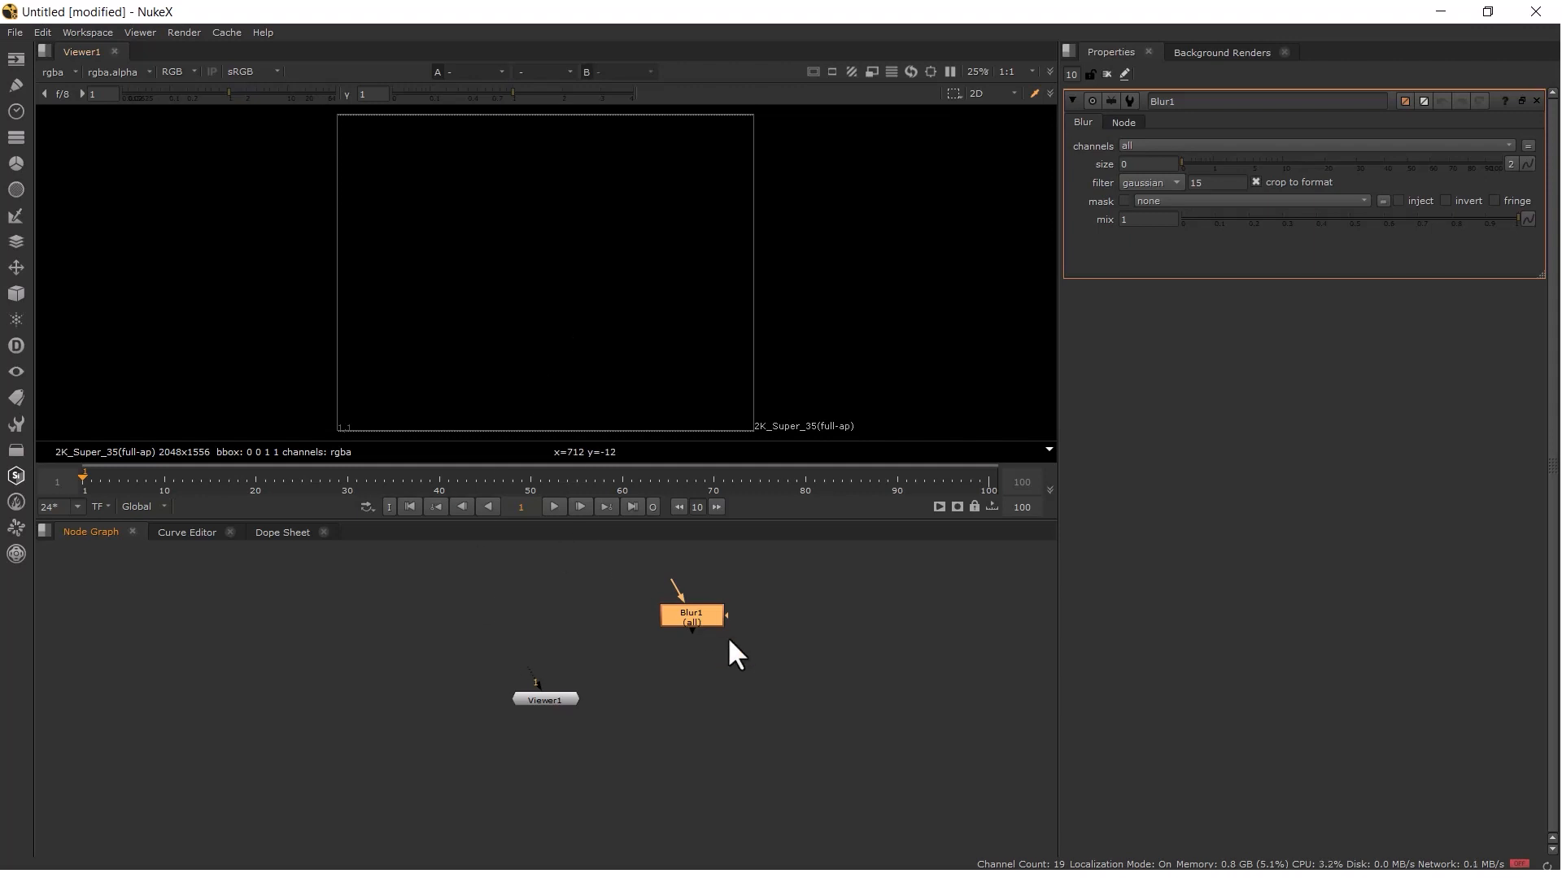
pyautogui.moveTo(689, 618); pyautogui.dragTo(617, 618)
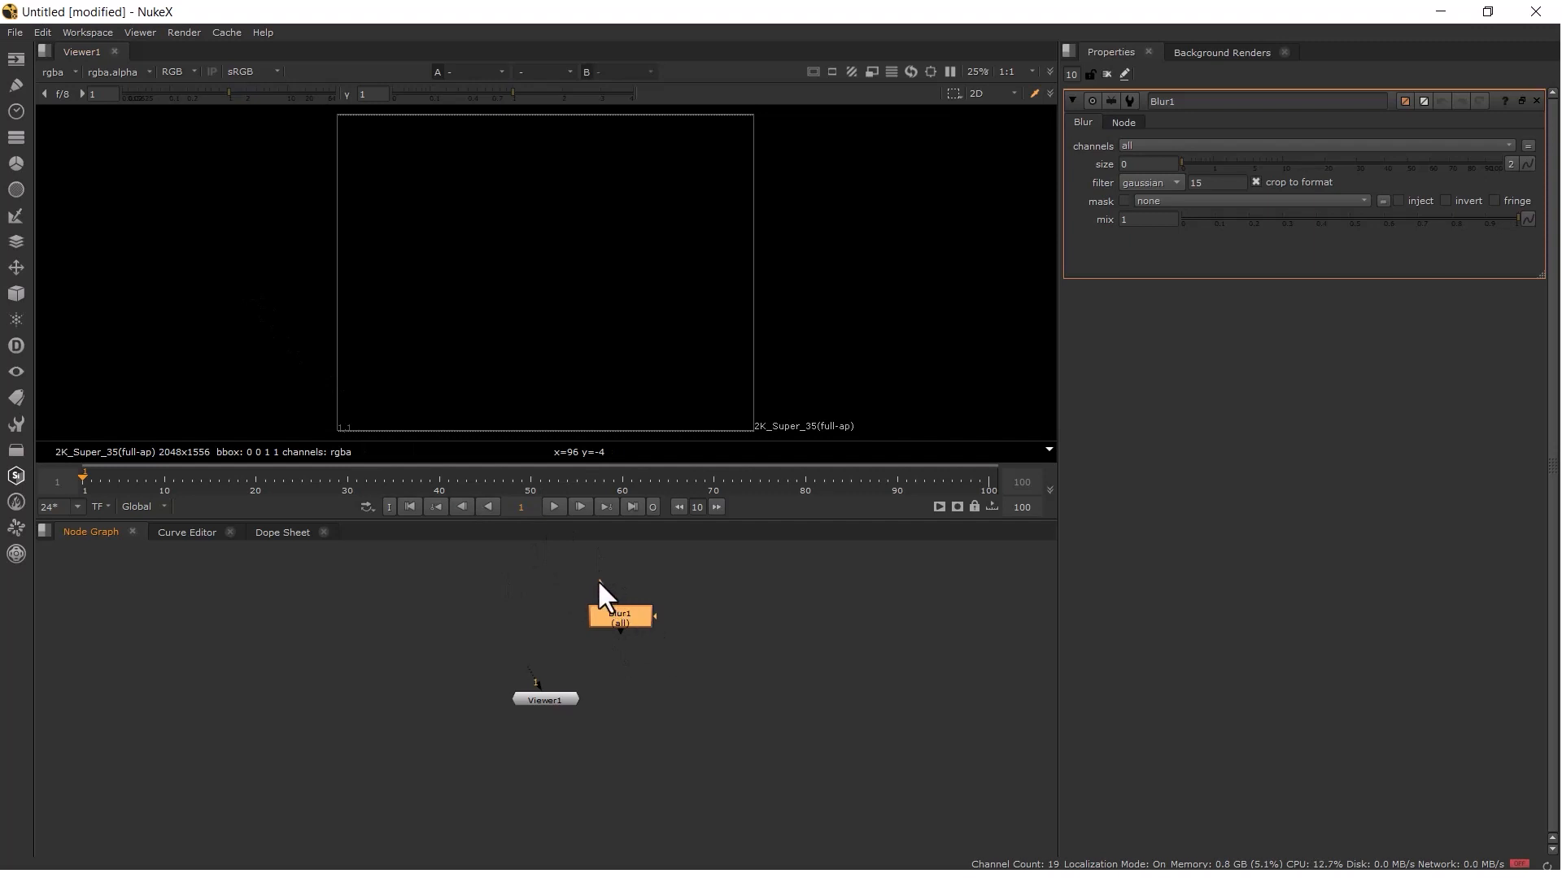
pyautogui.moveTo(628, 592); pyautogui.dragTo(628, 611)
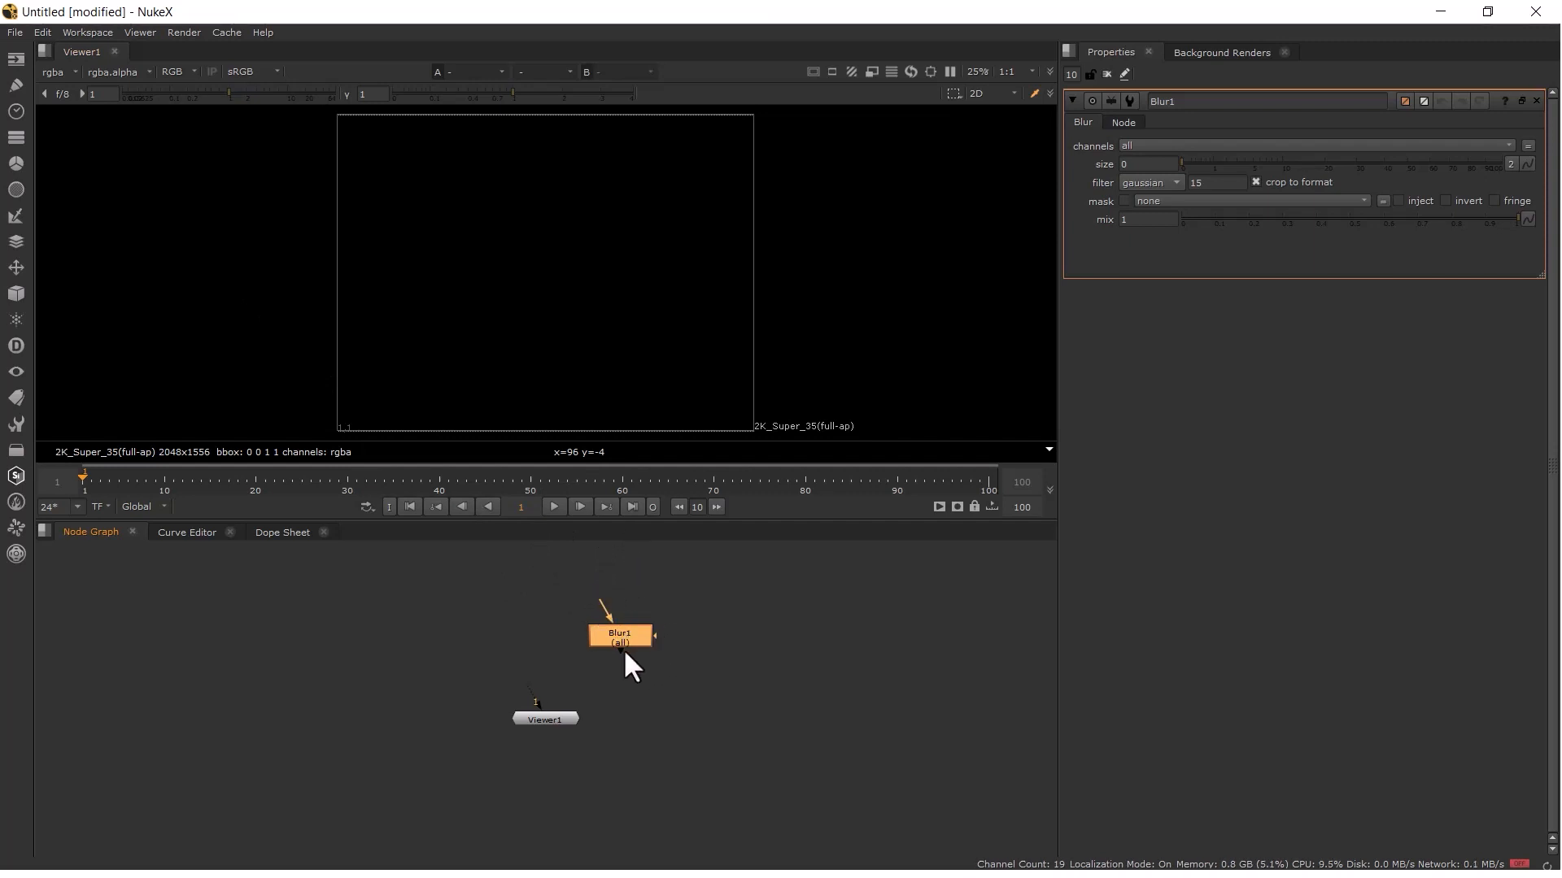
# - Add a Merge node and place it to the right of the Blur node, leaving a gap between them
pyautogui.scroll(4, 616, 629)
pyautogui.scroll(2, 637, 602)
pyautogui.moveTo(641, 680); pyautogui.dragTo(626, 849)
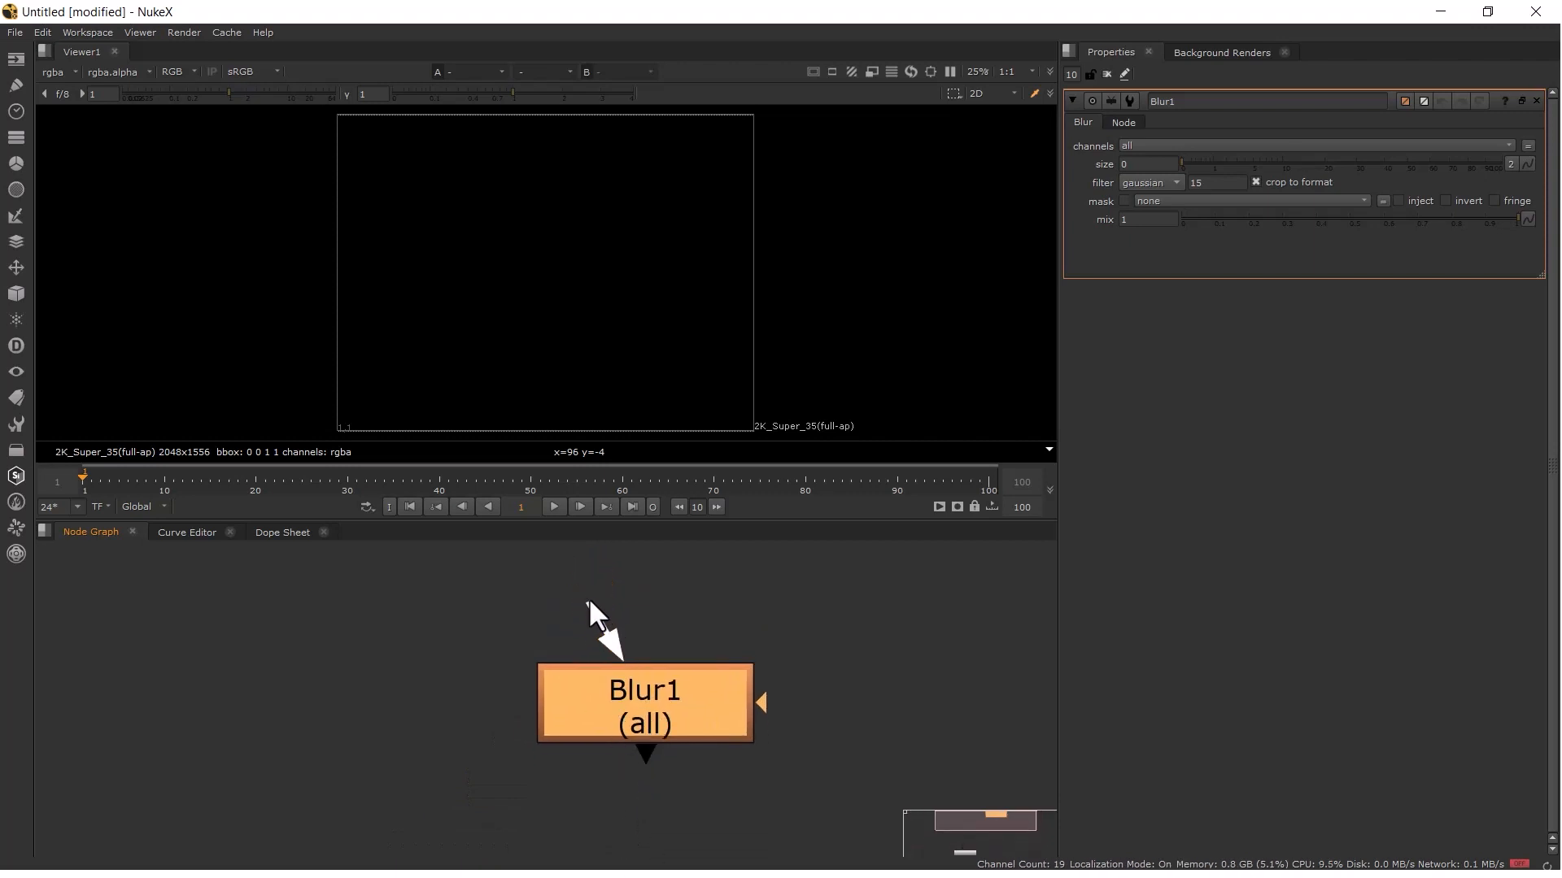
pyautogui.scroll(-2, 641, 706)
pyautogui.moveTo(643, 745); pyautogui.dragTo(781, 647)
pyautogui.scroll(-1, 780, 643)
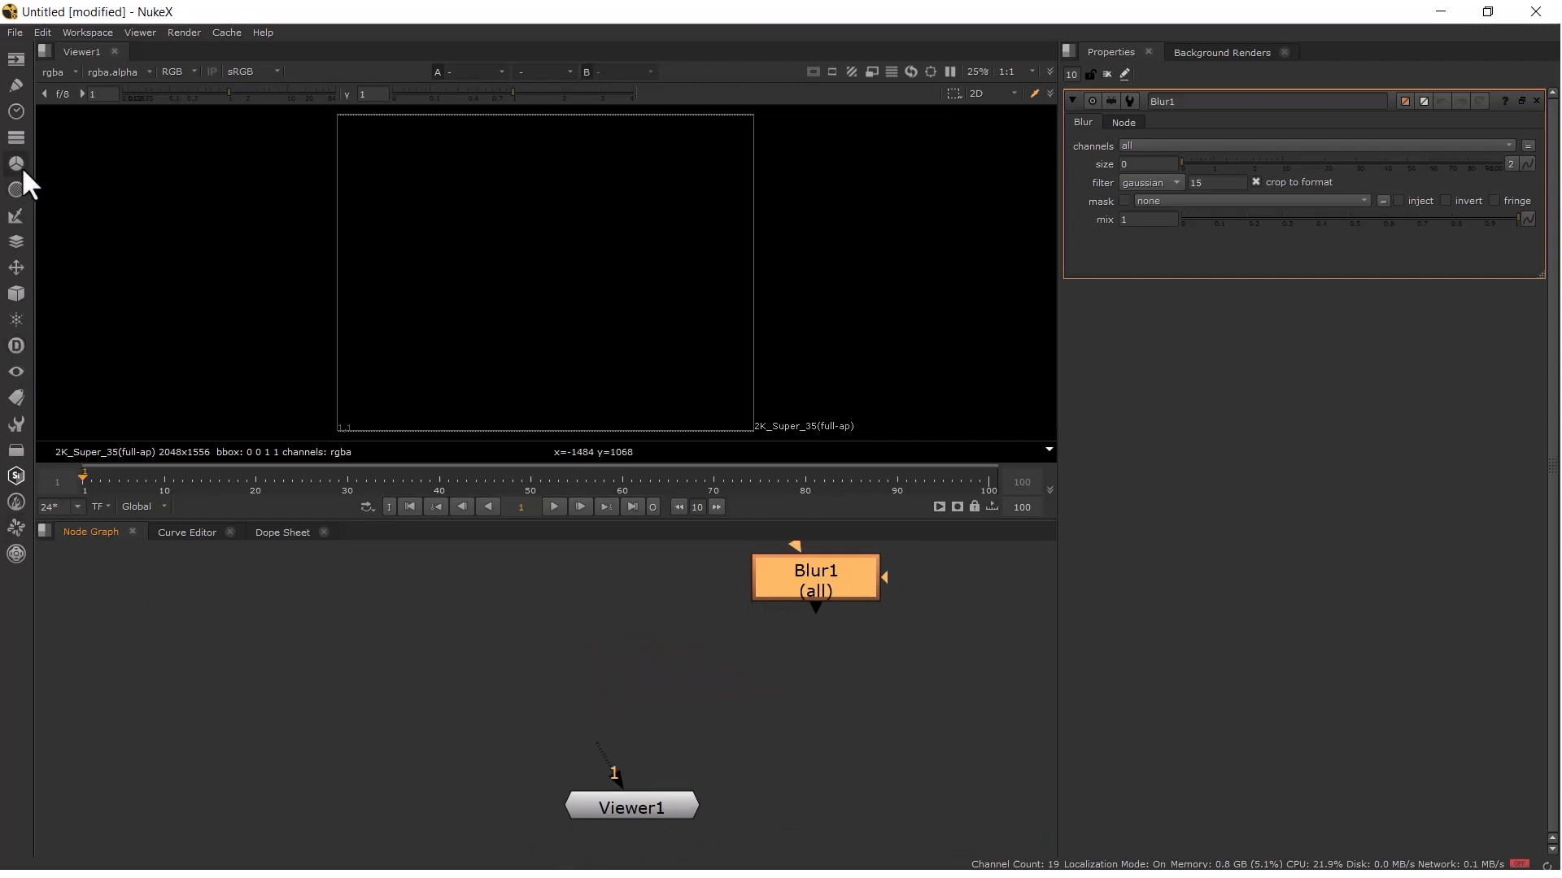
pyautogui.click(13, 241)
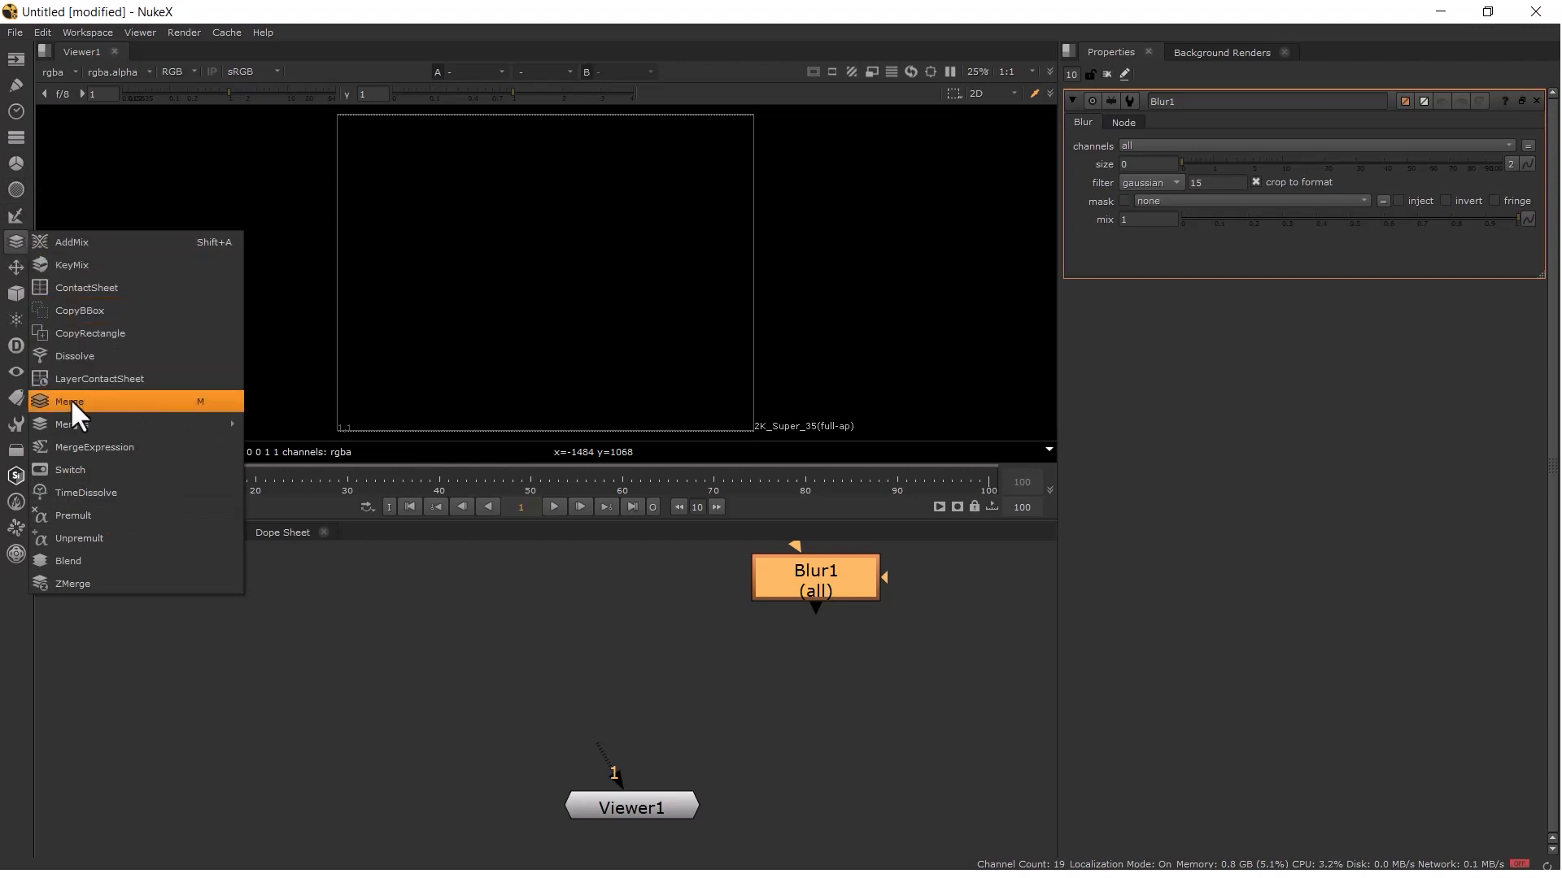
pyautogui.click(94, 400)
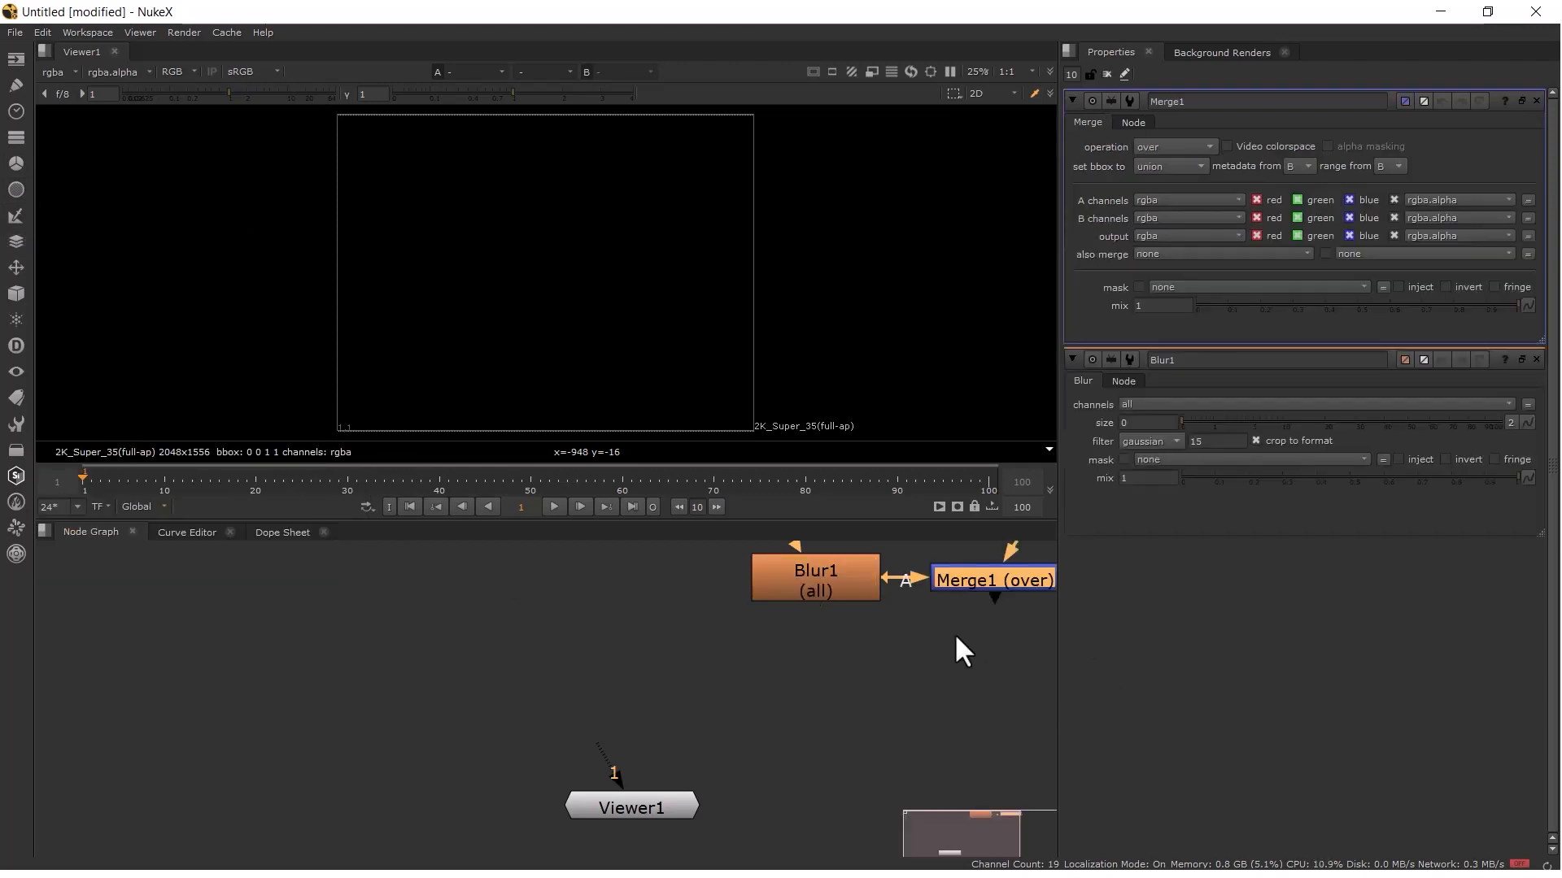
pyautogui.moveTo(954, 633); pyautogui.dragTo(602, 550)
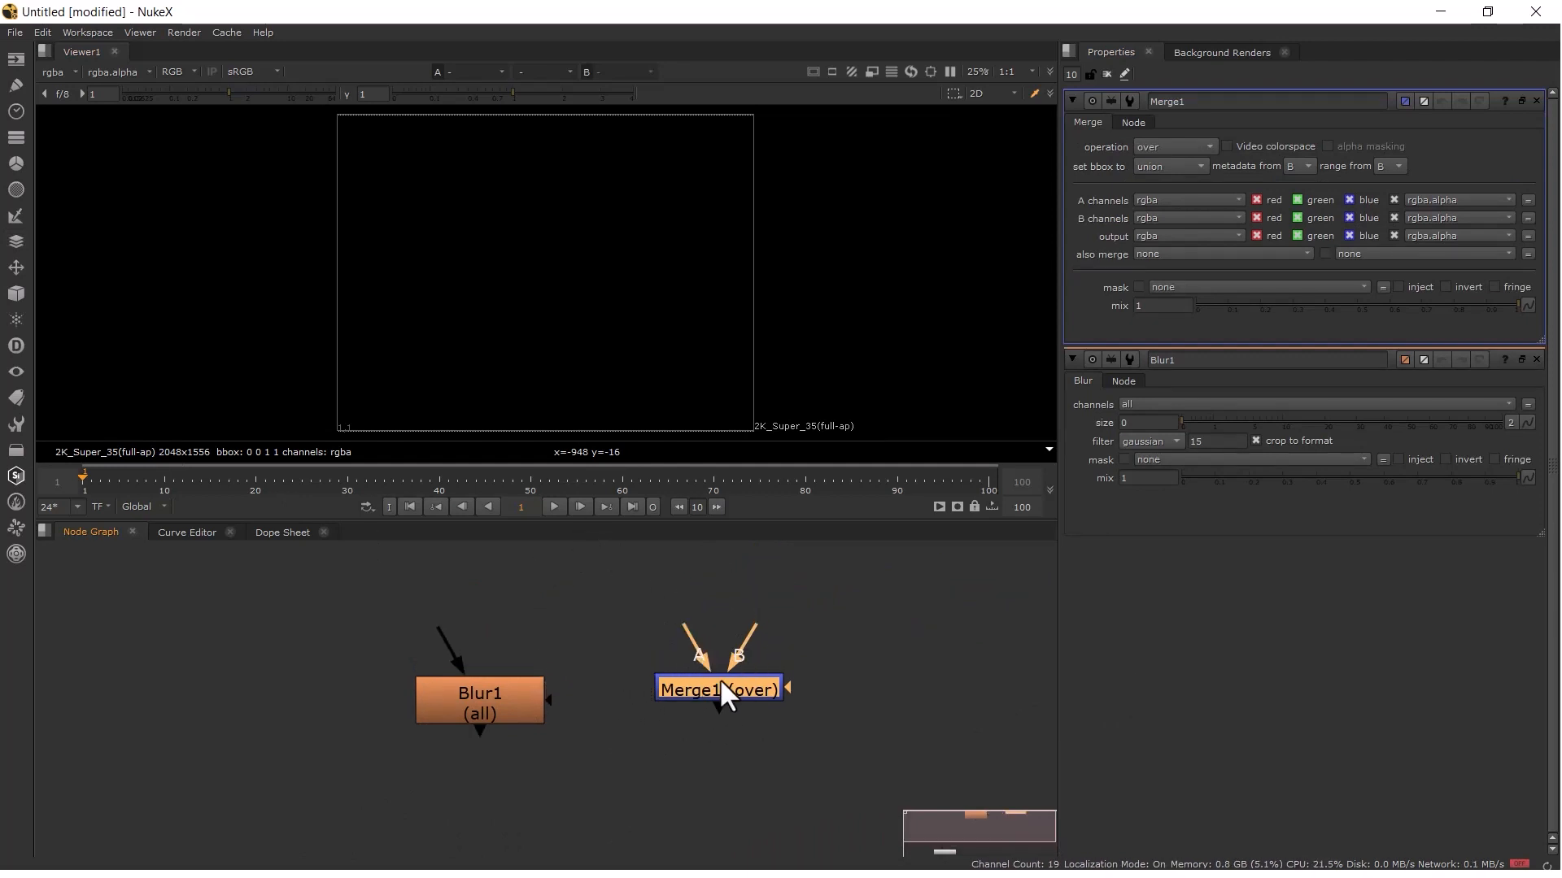
pyautogui.moveTo(730, 670); pyautogui.dragTo(804, 553)
# - Deselect the Merge node and add a Transform node in the empty space to the left of the Blur node
pyautogui.scroll(-2, 714, 676)
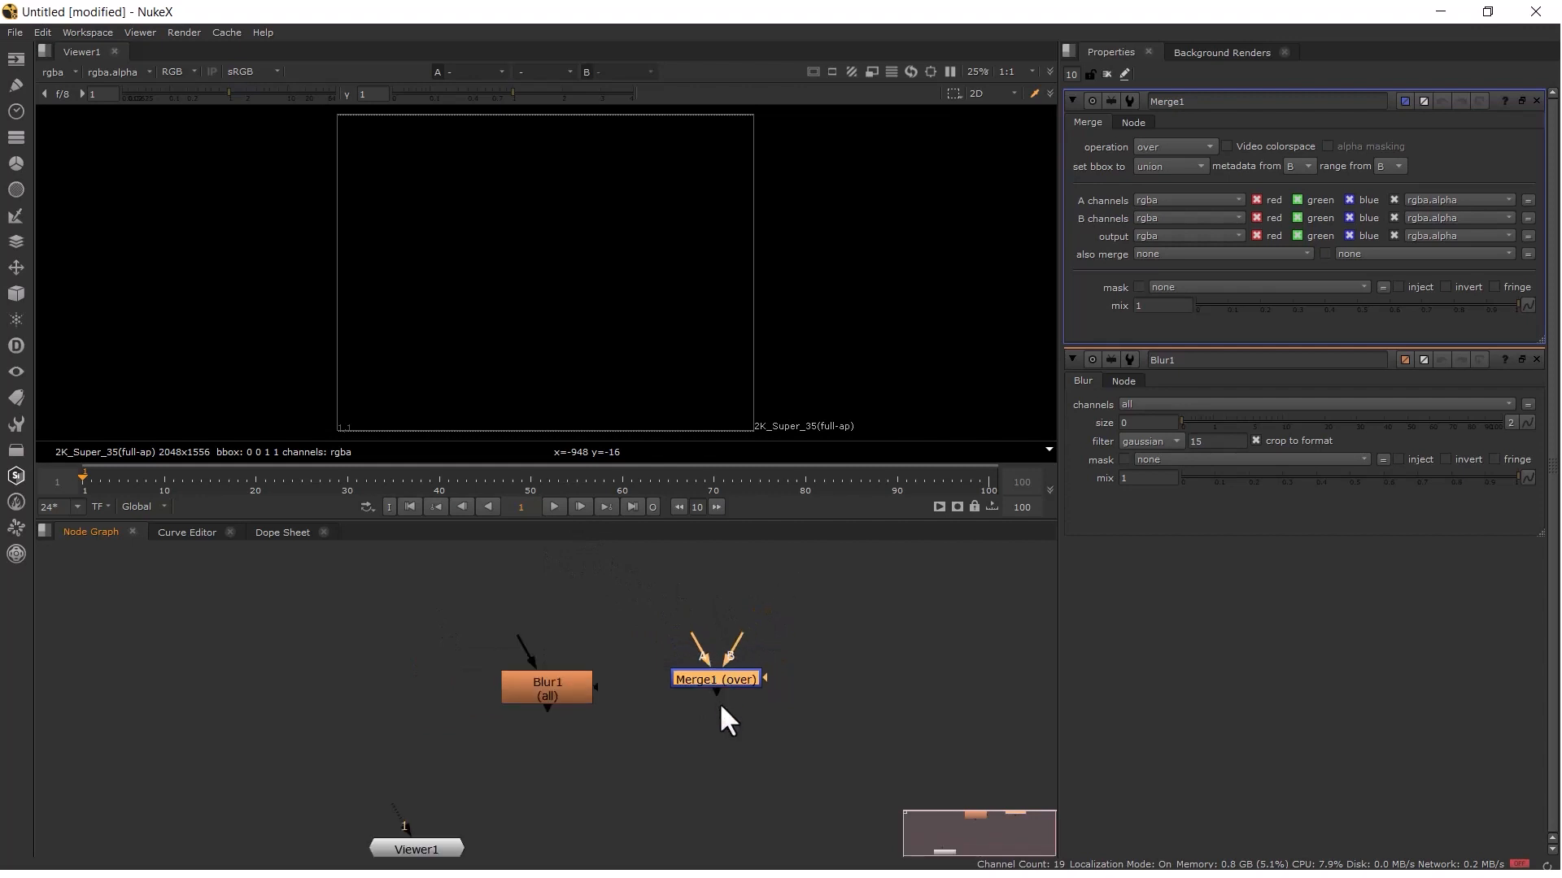
pyautogui.moveTo(720, 701); pyautogui.dragTo(825, 801)
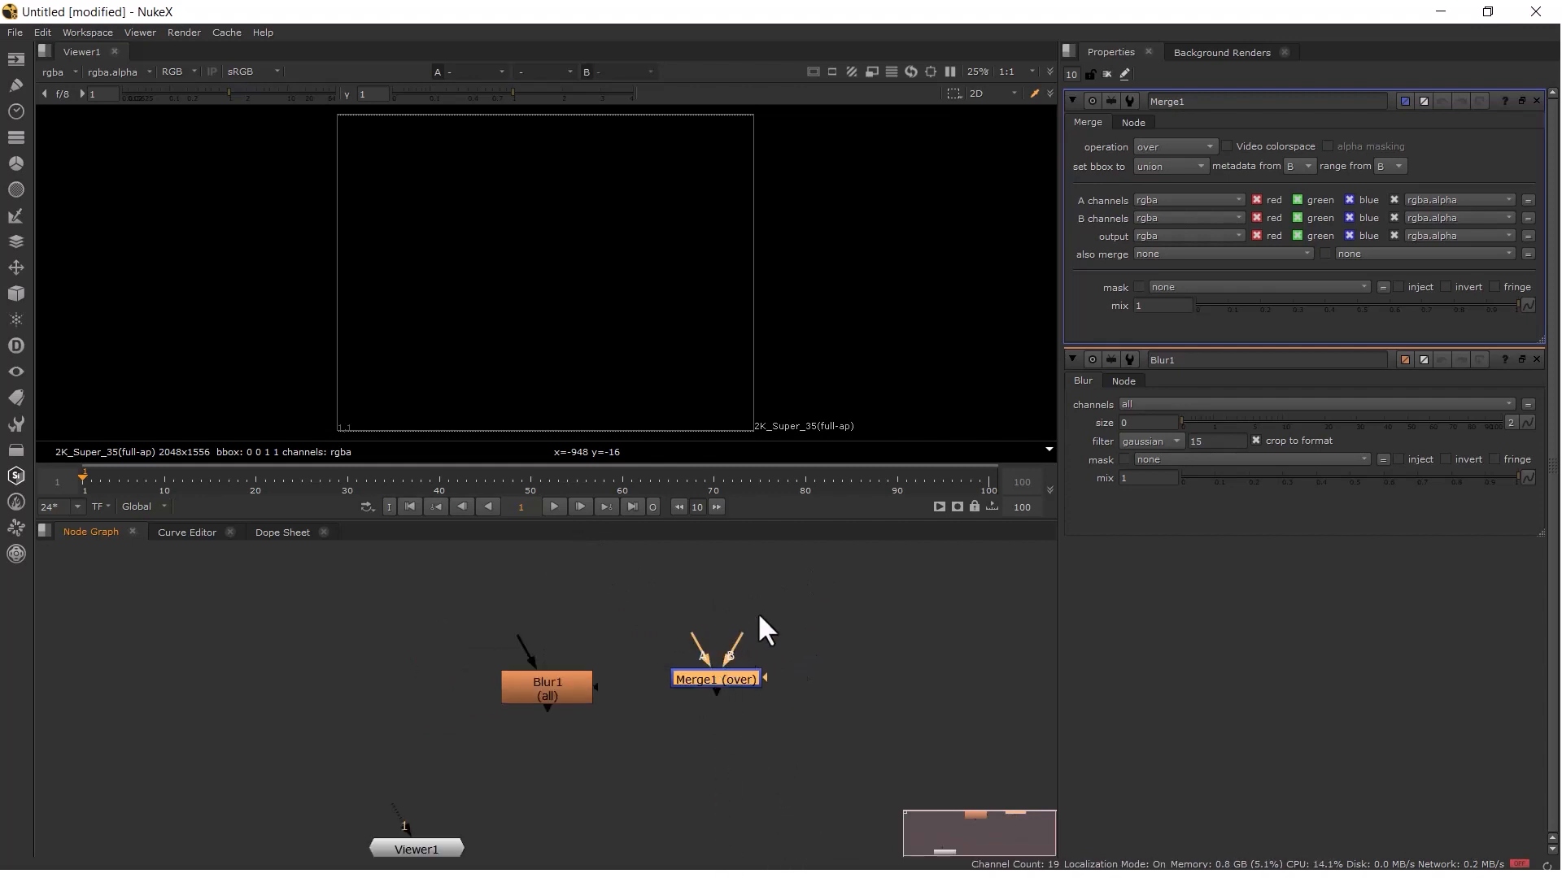
pyautogui.scroll(2, 692, 663)
pyautogui.moveTo(697, 607); pyautogui.dragTo(611, 548)
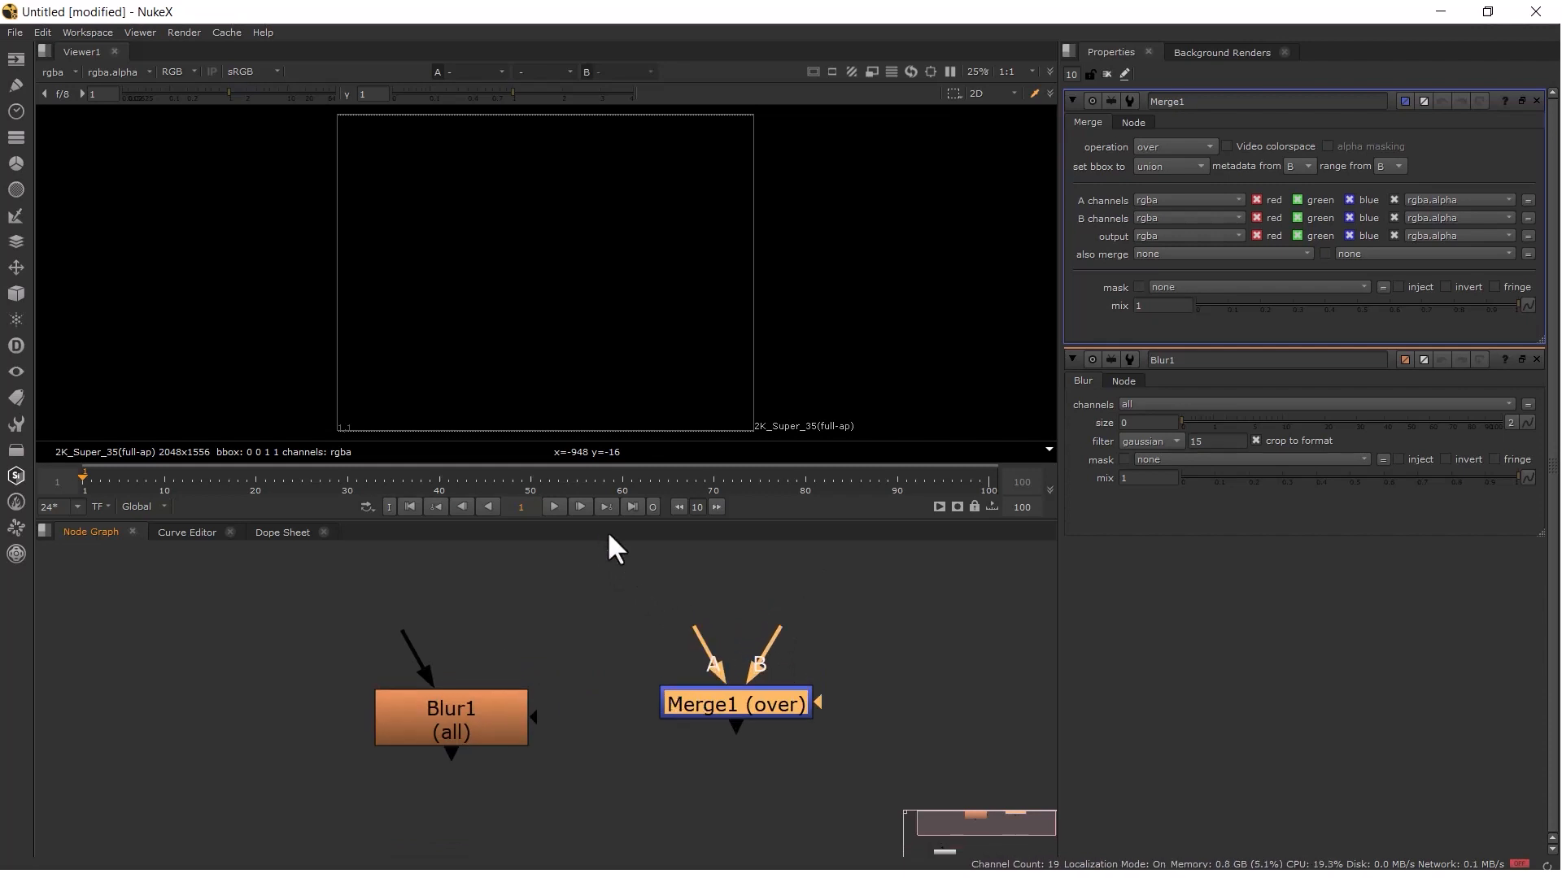
pyautogui.moveTo(767, 642); pyautogui.dragTo(993, 421)
pyautogui.scroll(-2, 788, 616)
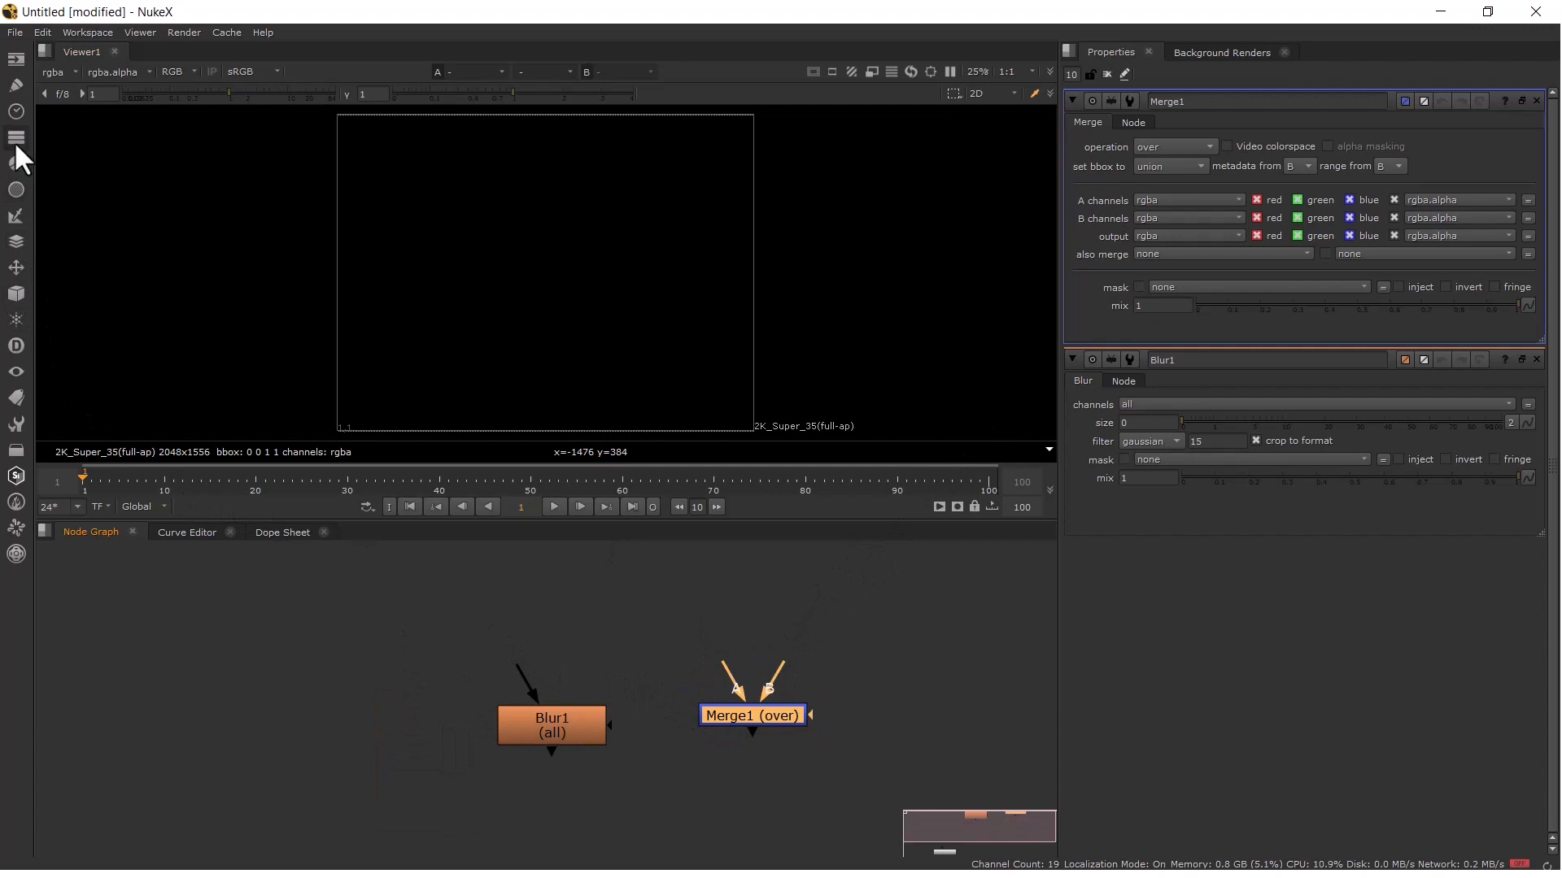
pyautogui.click(13, 266)
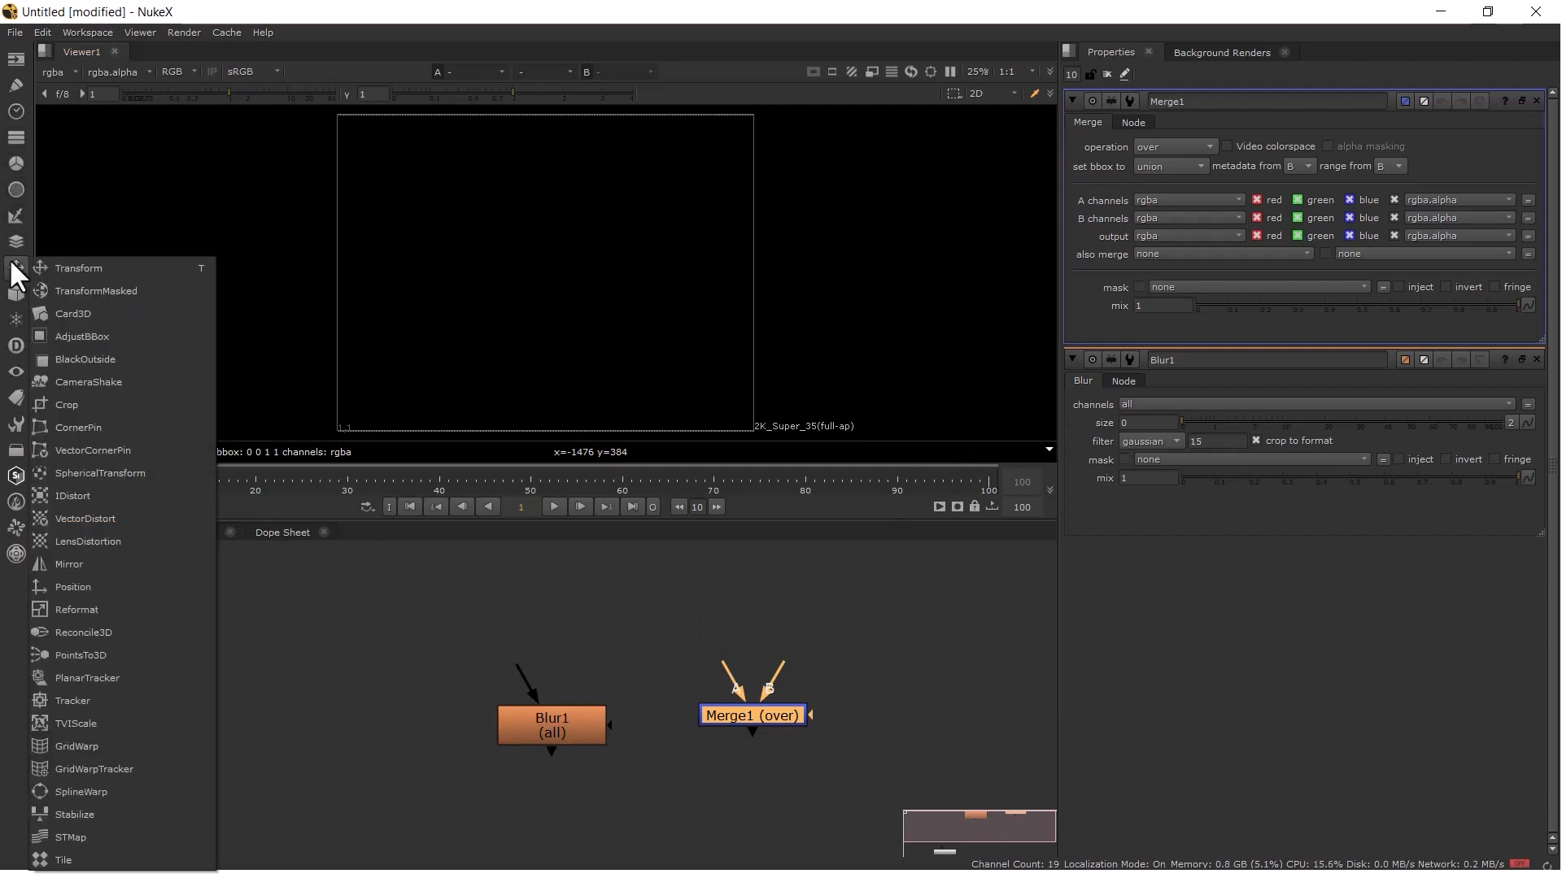
pyautogui.click(416, 742)
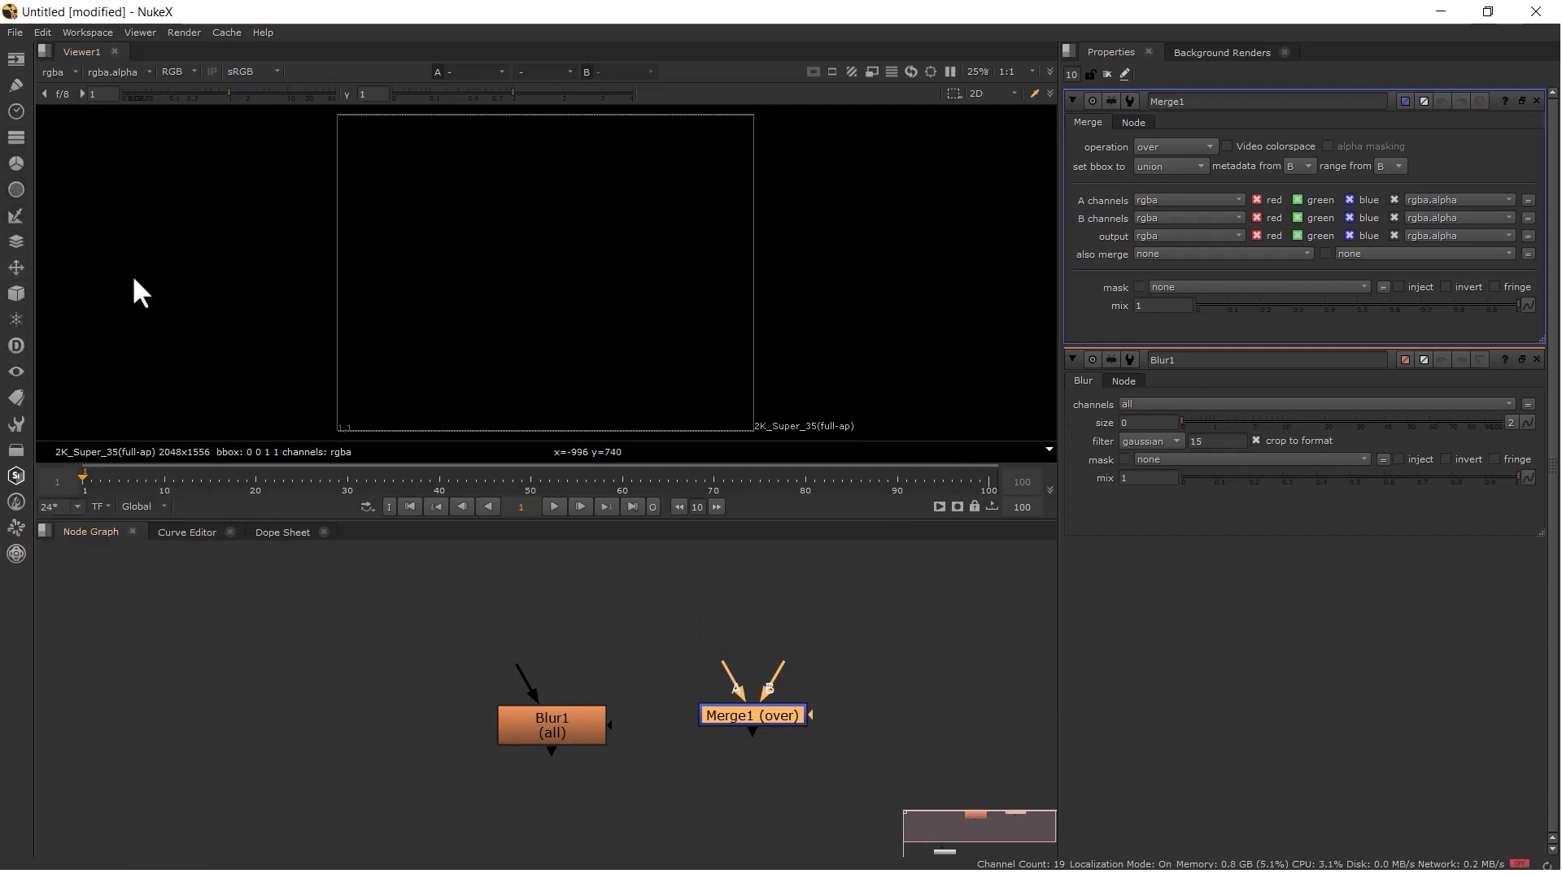
pyautogui.click(260, 736)
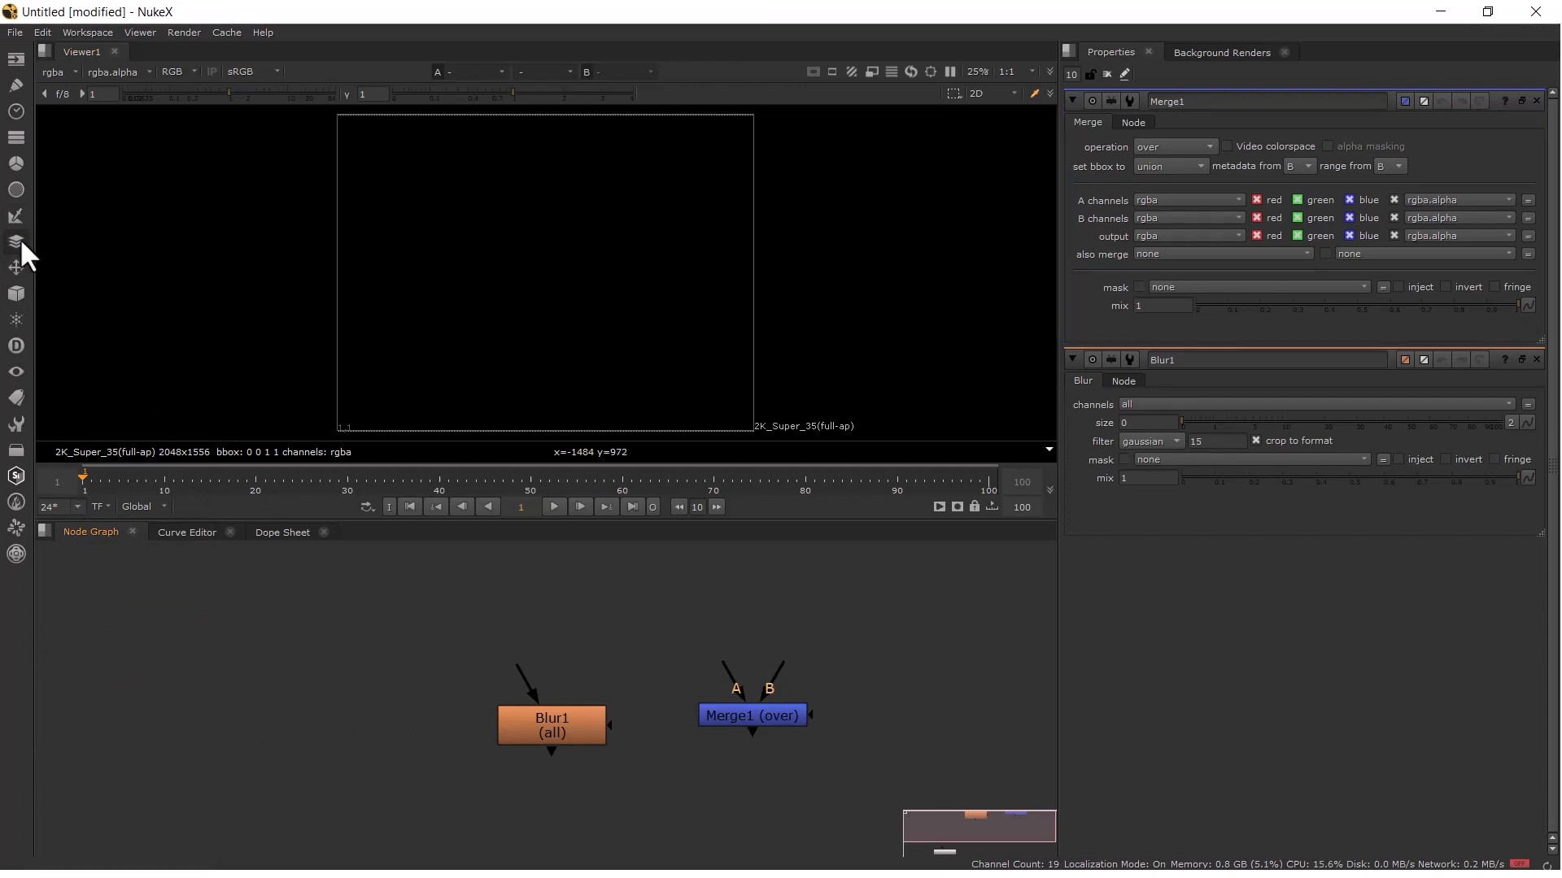
pyautogui.click(18, 266)
pyautogui.click(65, 268)
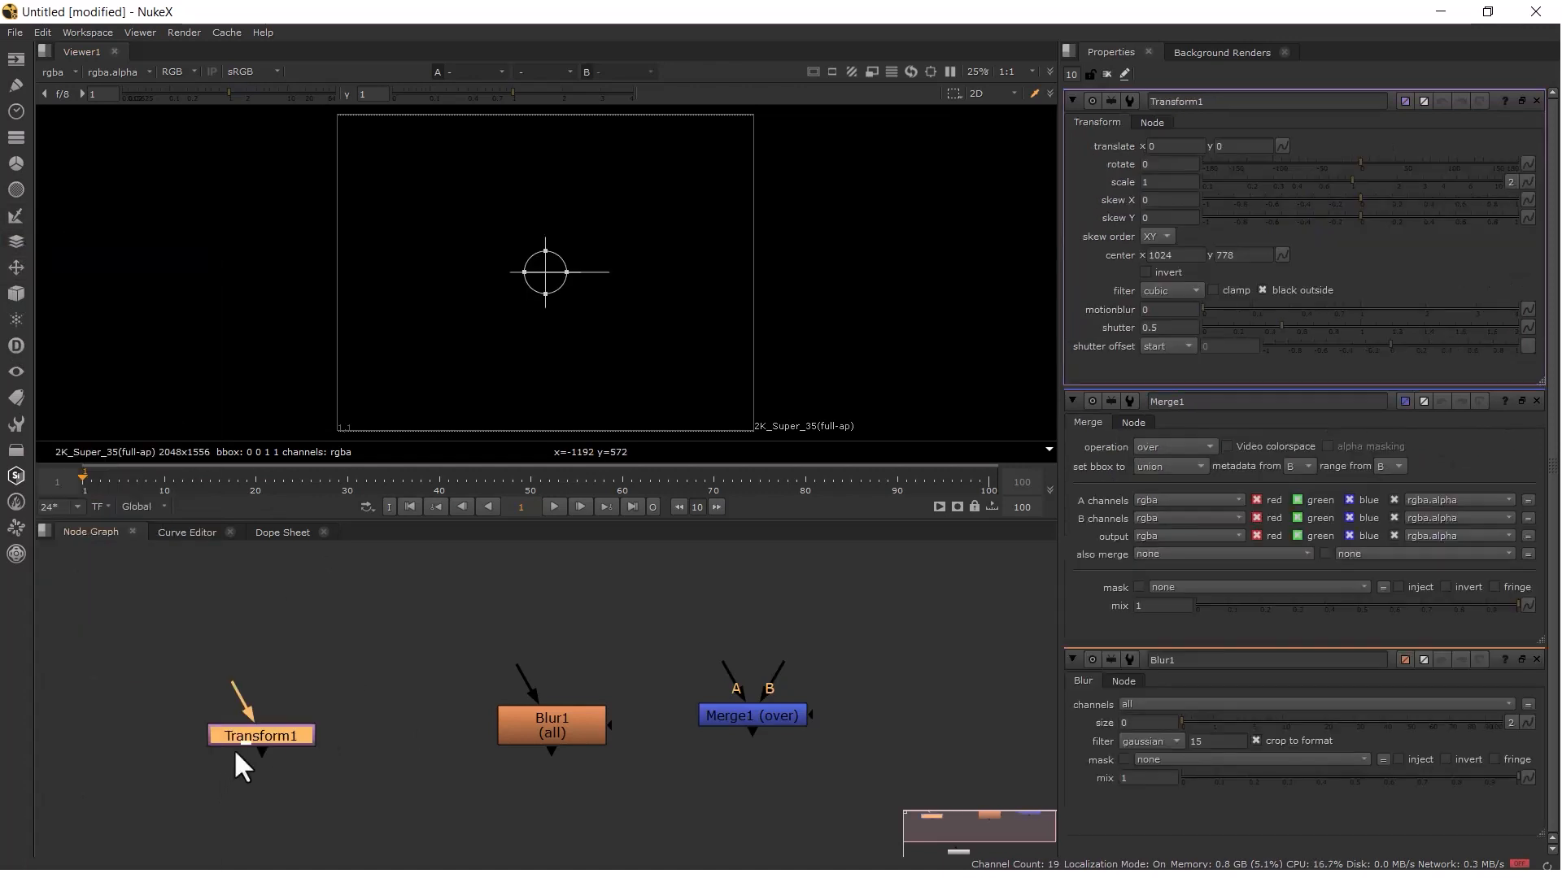
# - Fit all nodes in the node graph and examine the Transform, Blur, Merge and Viewer1 nodes at different zoom levels
pyautogui.press('f')
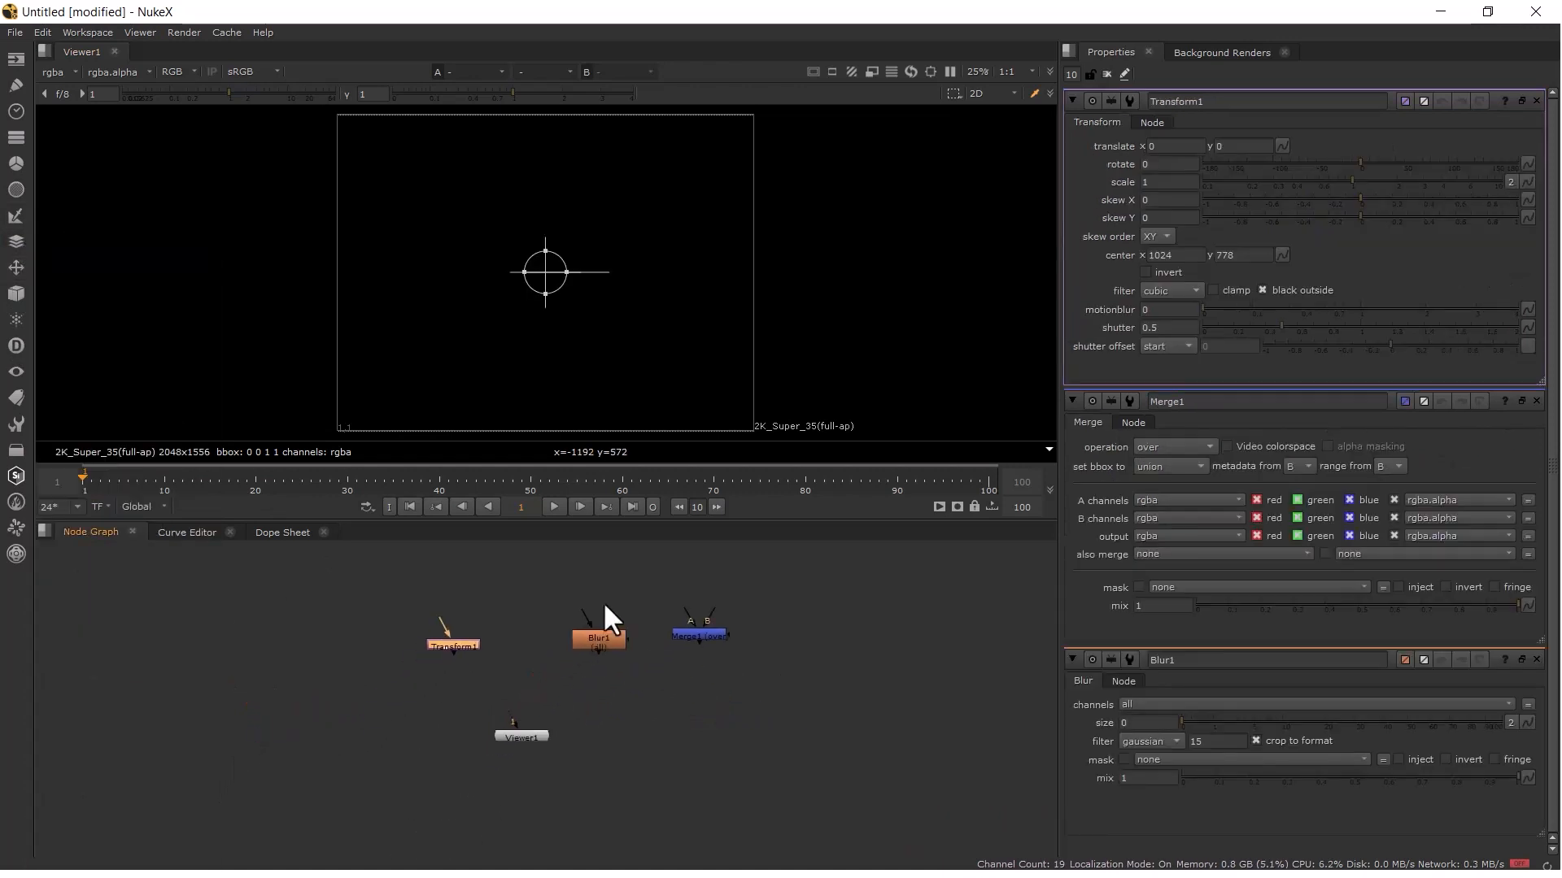
pyautogui.scroll(-3, 601, 628)
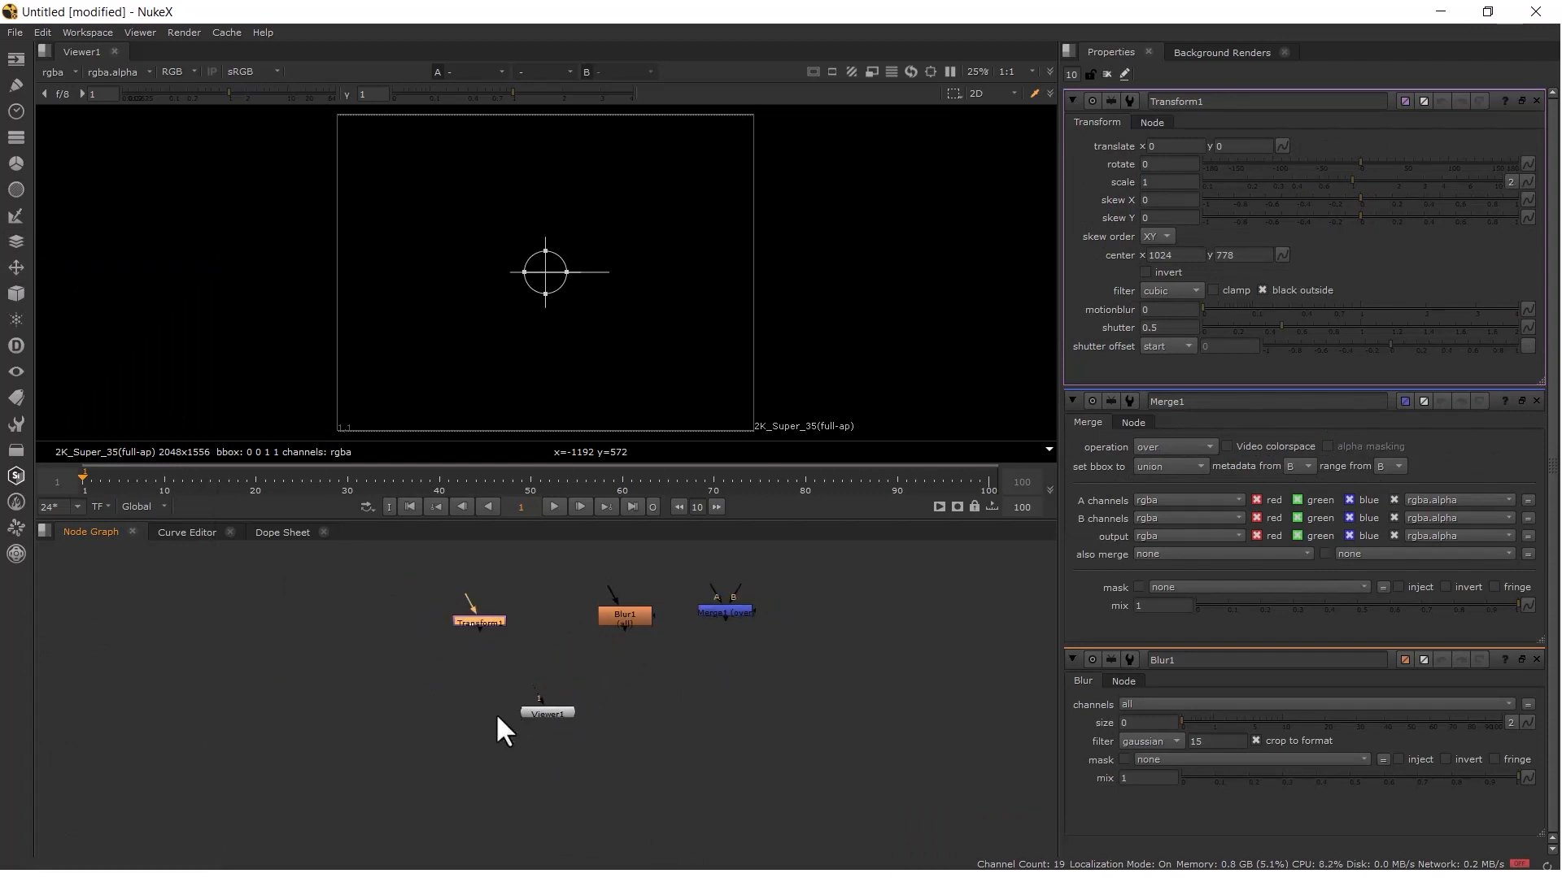
pyautogui.scroll(4, 497, 716)
pyautogui.scroll(-3, 607, 700)
pyautogui.scroll(2, 605, 683)
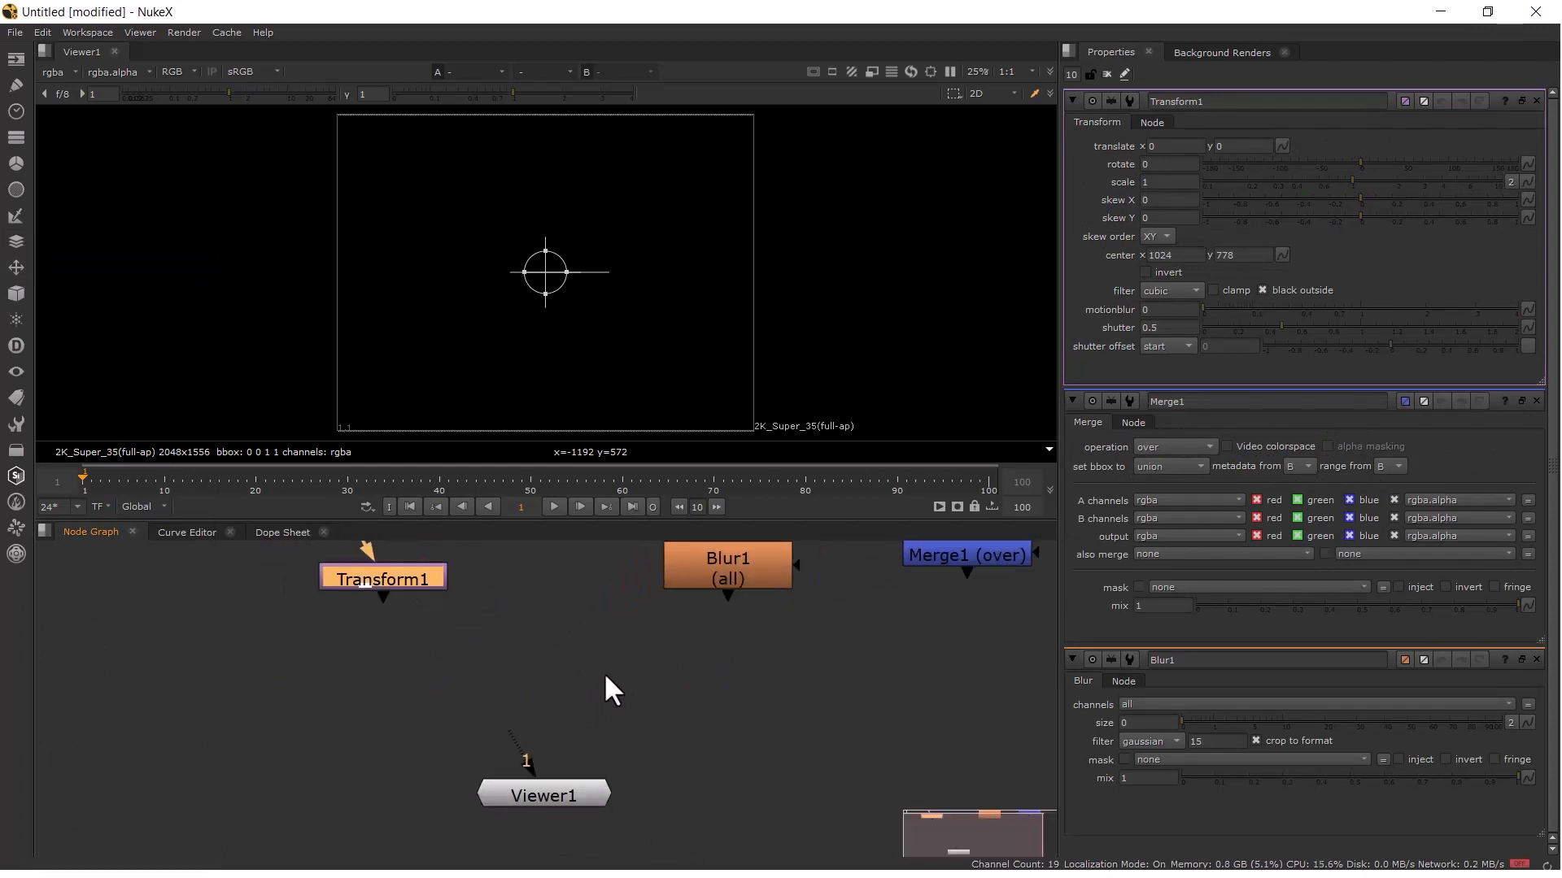
pyautogui.scroll(-4, 603, 671)
pyautogui.scroll(4, 602, 652)
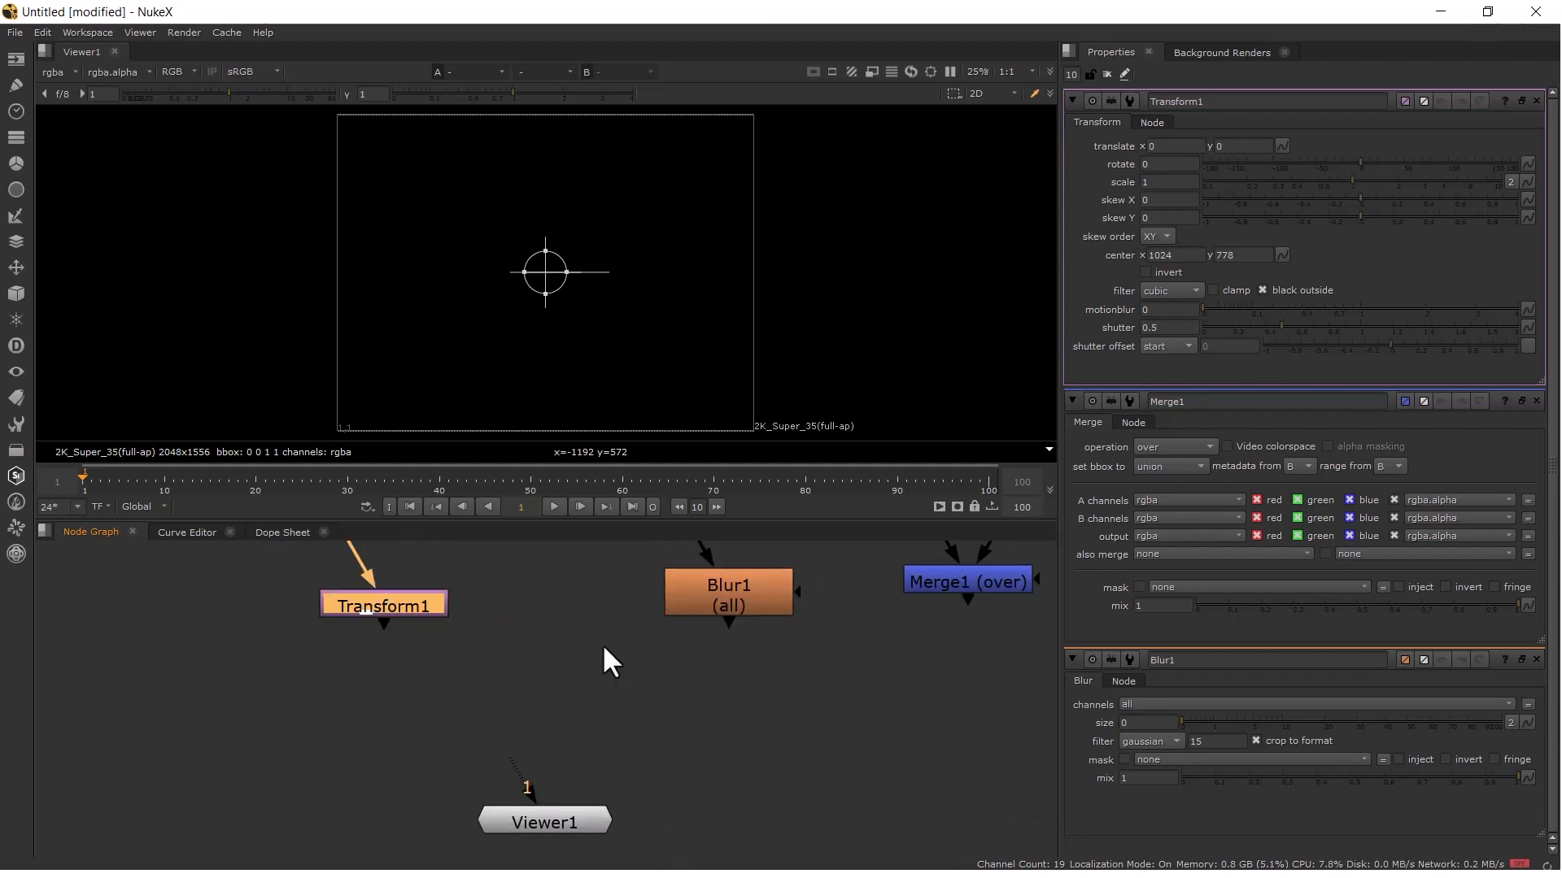
pyautogui.scroll(-3, 604, 649)
pyautogui.scroll(3, 604, 648)
pyautogui.scroll(-3, 603, 648)
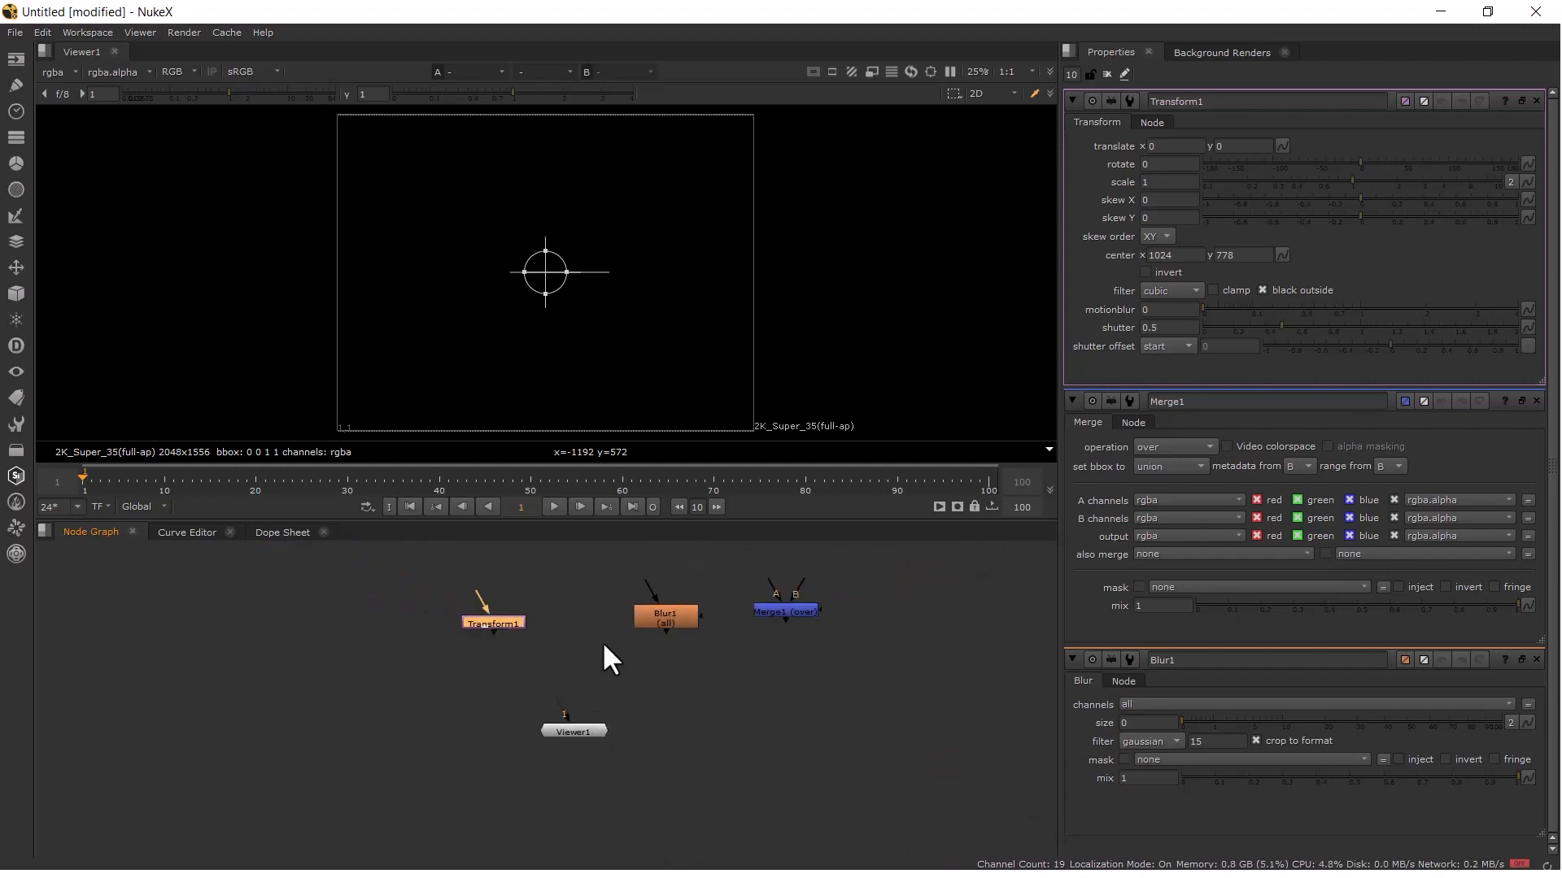
pyautogui.scroll(-3, 604, 631)
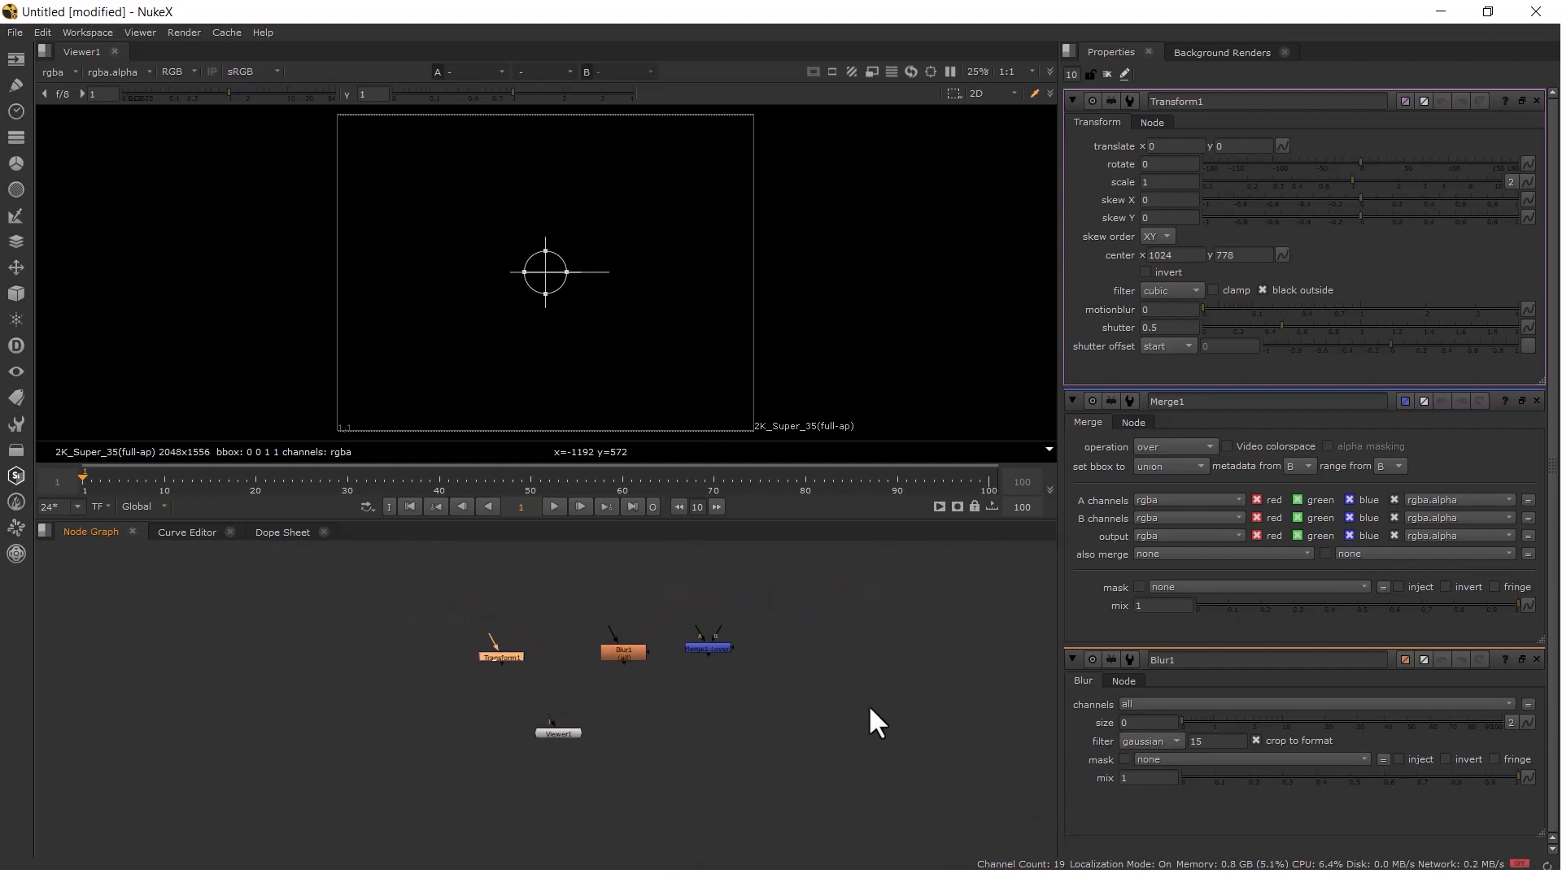
# - Select the Transform, Blur and Merge nodes together and bring the nodes back into frame in the node graph
pyautogui.moveTo(869, 708); pyautogui.dragTo(401, 564)
pyautogui.scroll(3, 540, 593)
pyautogui.scroll(-2, 561, 634)
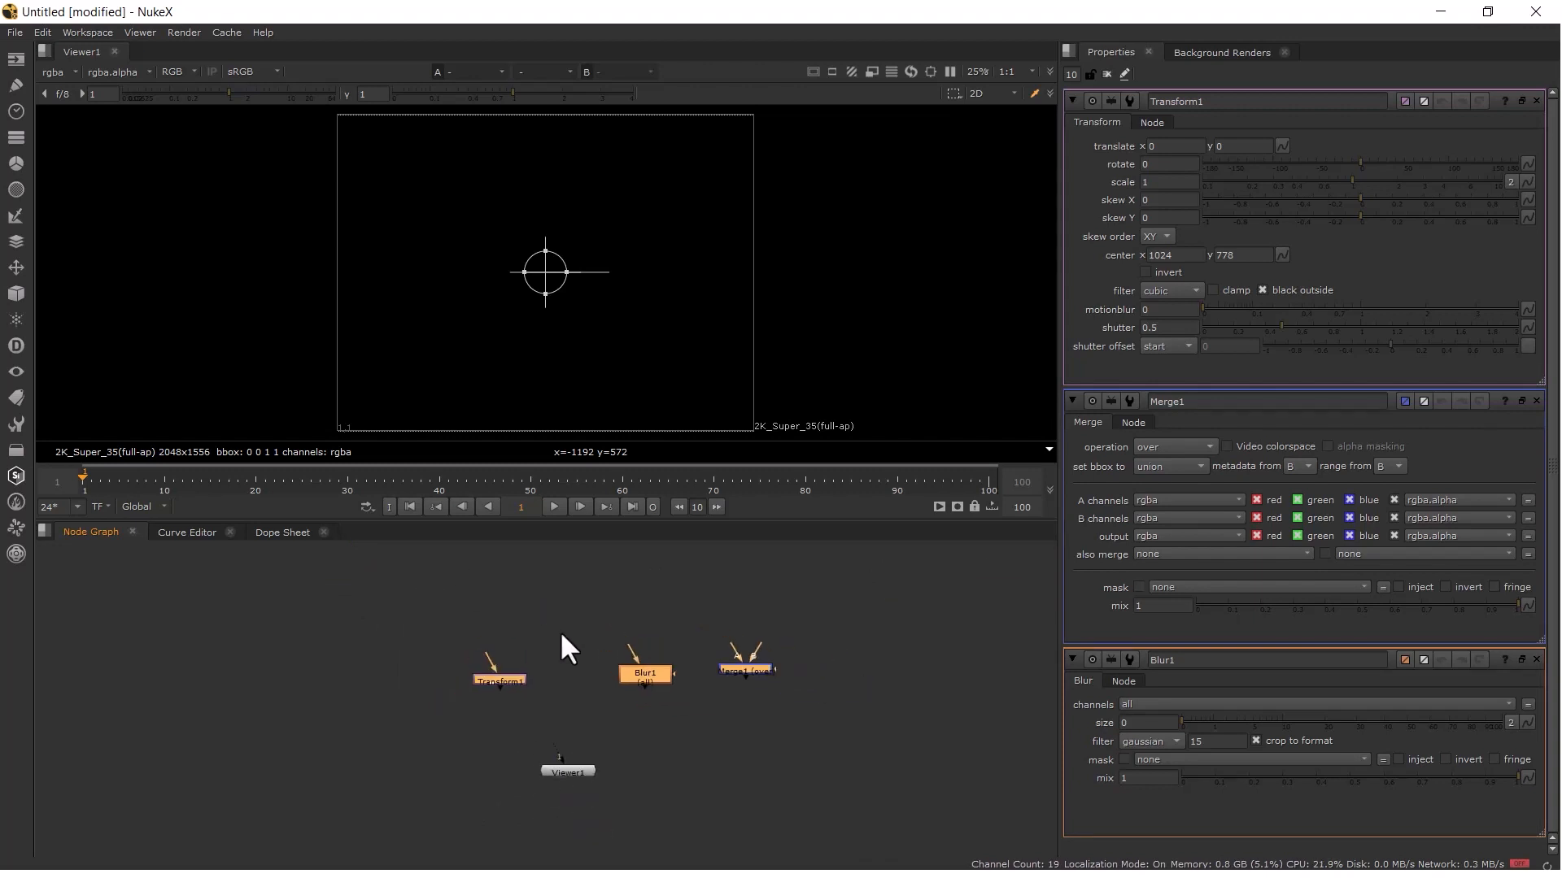
pyautogui.scroll(-2, 559, 632)
pyautogui.moveTo(525, 650); pyautogui.dragTo(1250, 584)
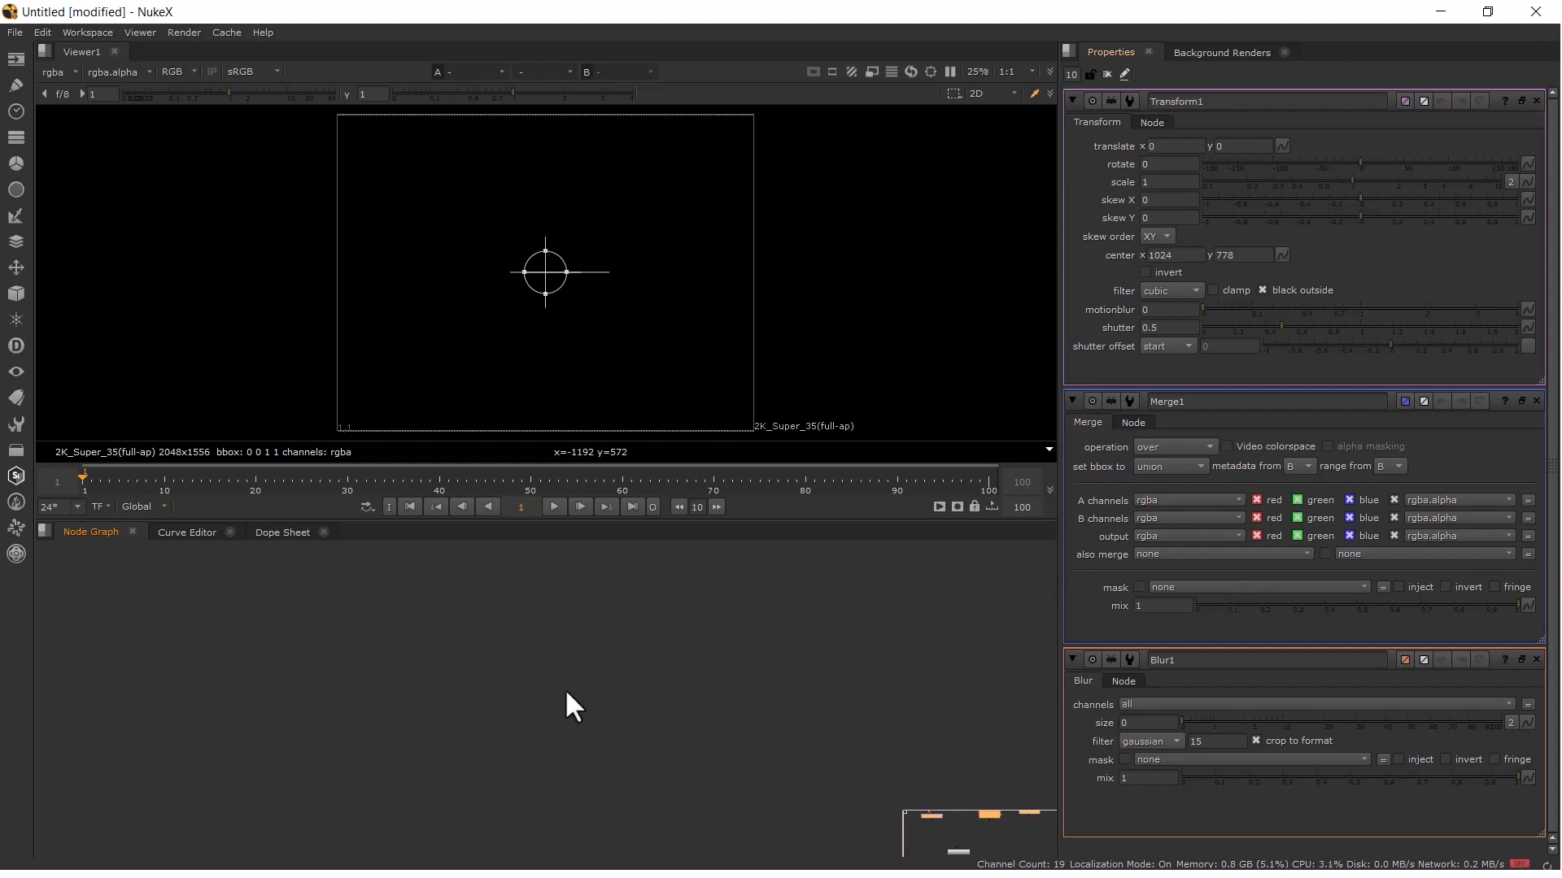
pyautogui.press('f')
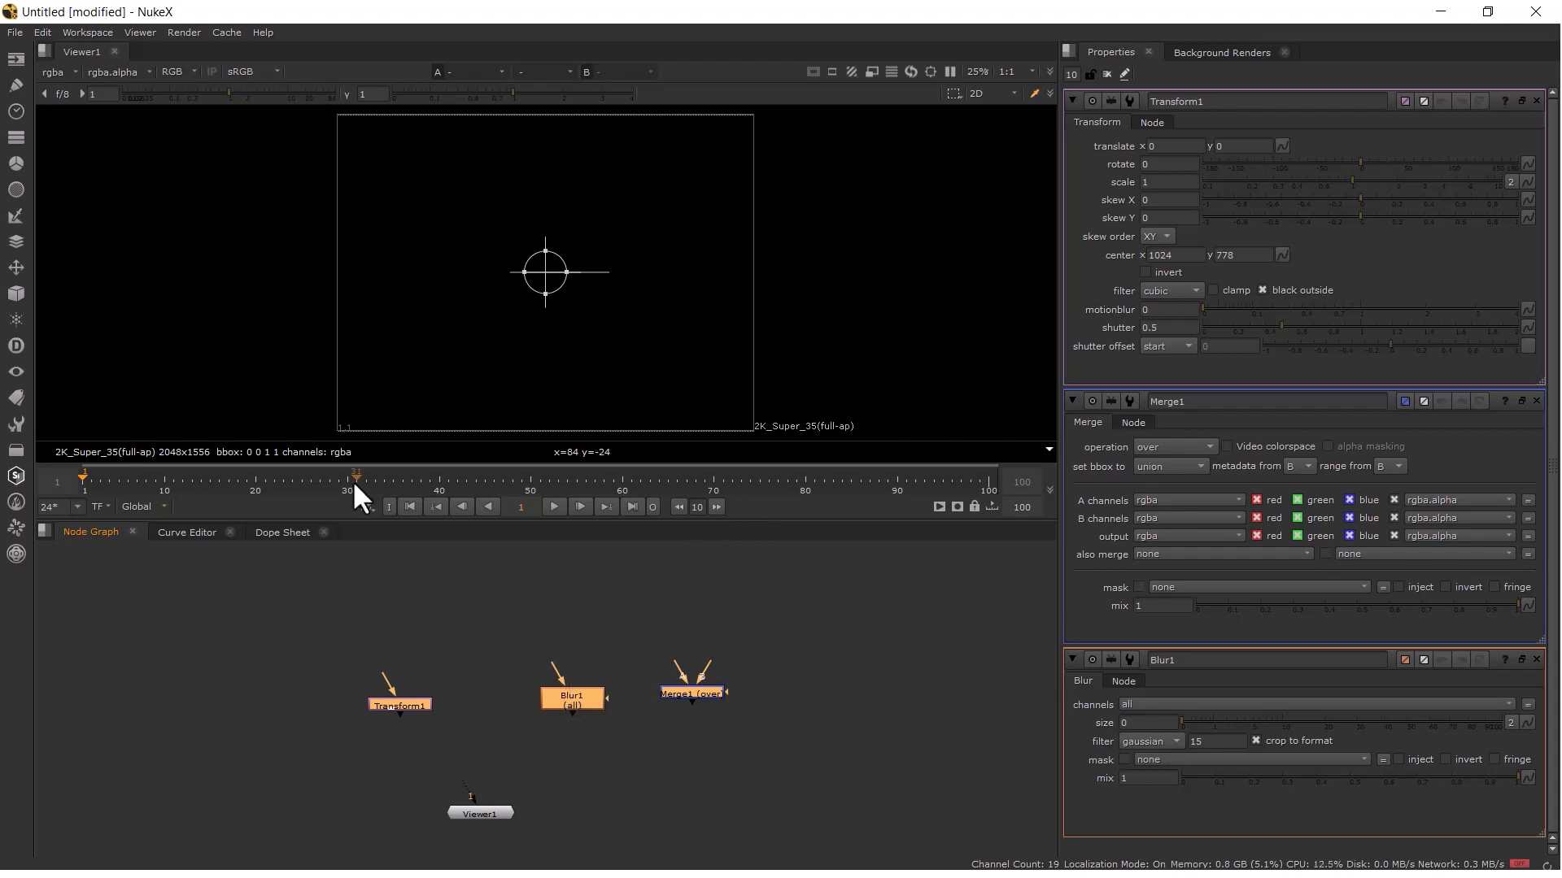
# - View the 2K_Super_35(full-ap) frame in the viewer at smaller and larger zoom levels
pyautogui.scroll(-5, 496, 279)
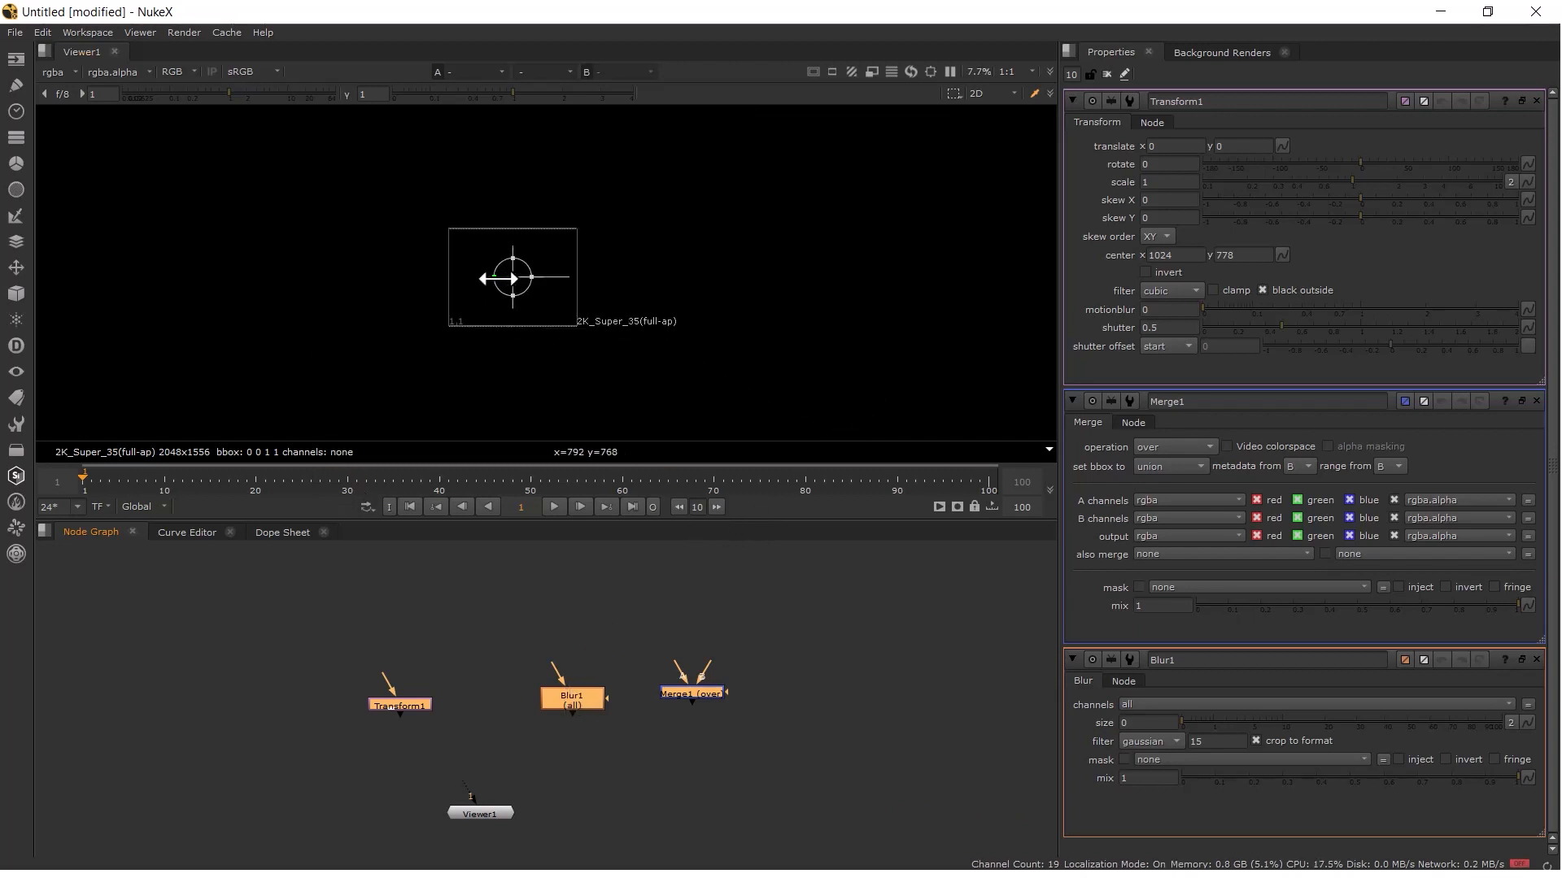
pyautogui.scroll(3, 496, 278)
pyautogui.scroll(-2, 496, 272)
pyautogui.scroll(2, 497, 270)
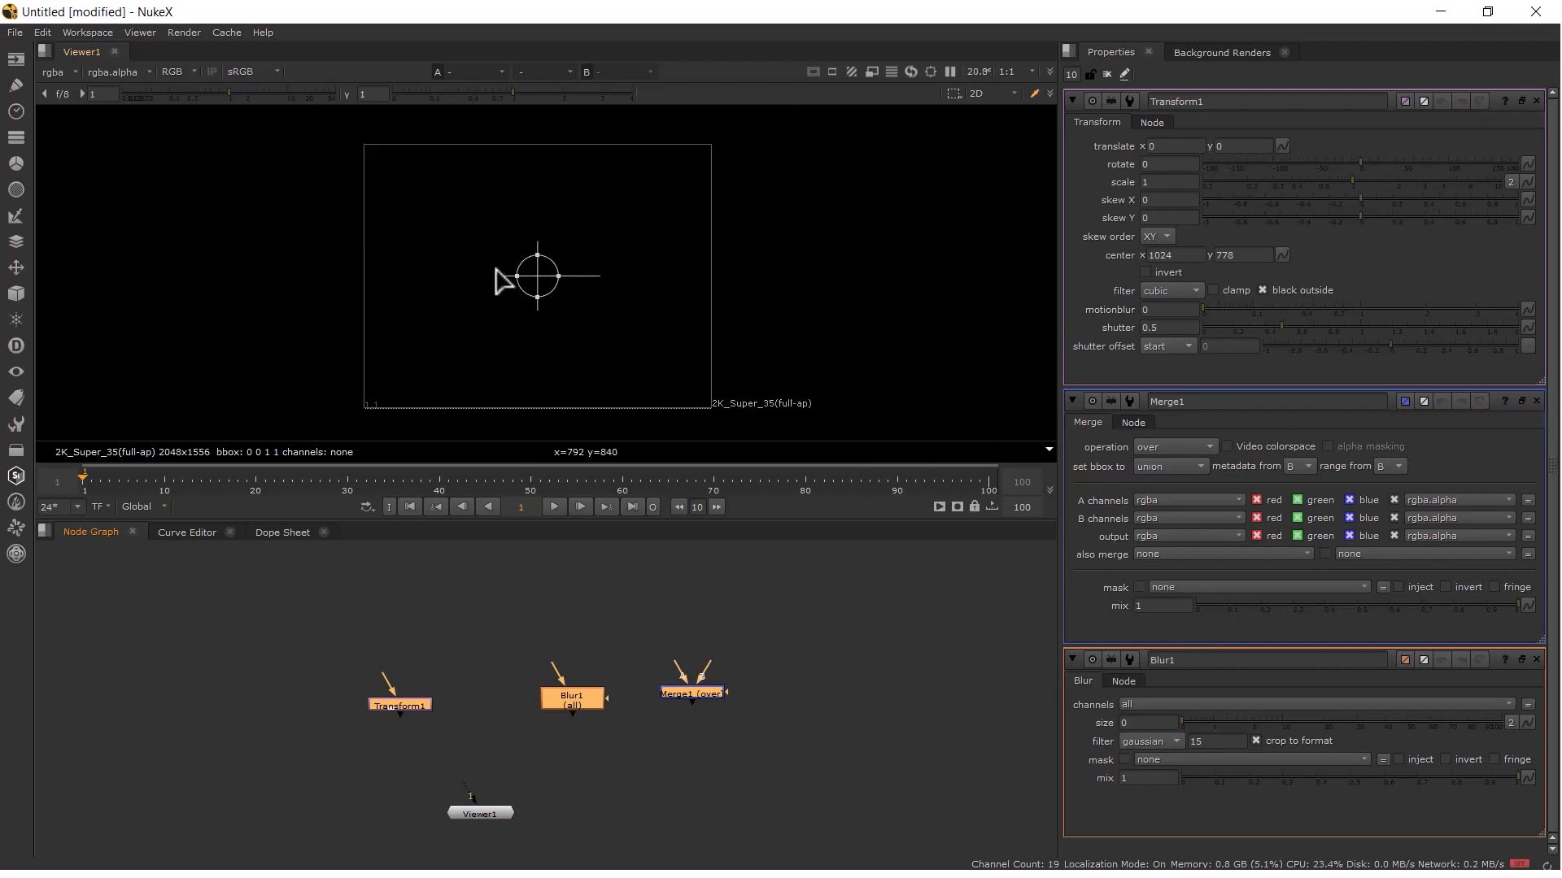
# - View the 2K_Super_35(full-ap) frame at smaller and larger scales, move it around the viewer, and fit it back into view
pyautogui.scroll(-2, 496, 270)
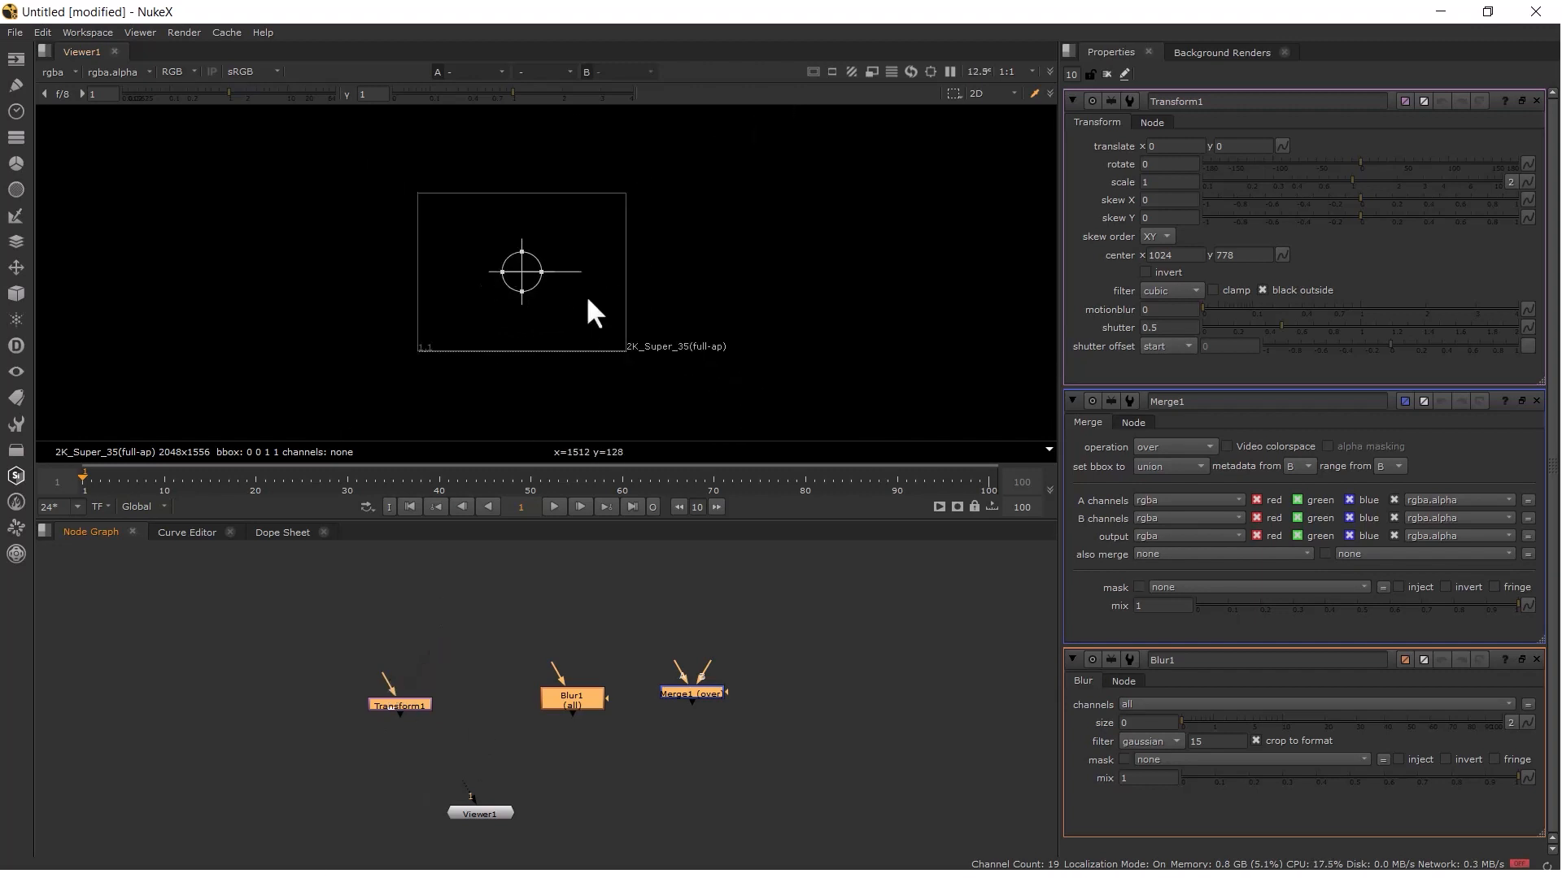
pyautogui.scroll(2, 589, 280)
pyautogui.scroll(-2, 590, 265)
pyautogui.scroll(-1, 591, 265)
pyautogui.moveTo(798, 256); pyautogui.dragTo(1038, 238)
pyautogui.press('f')
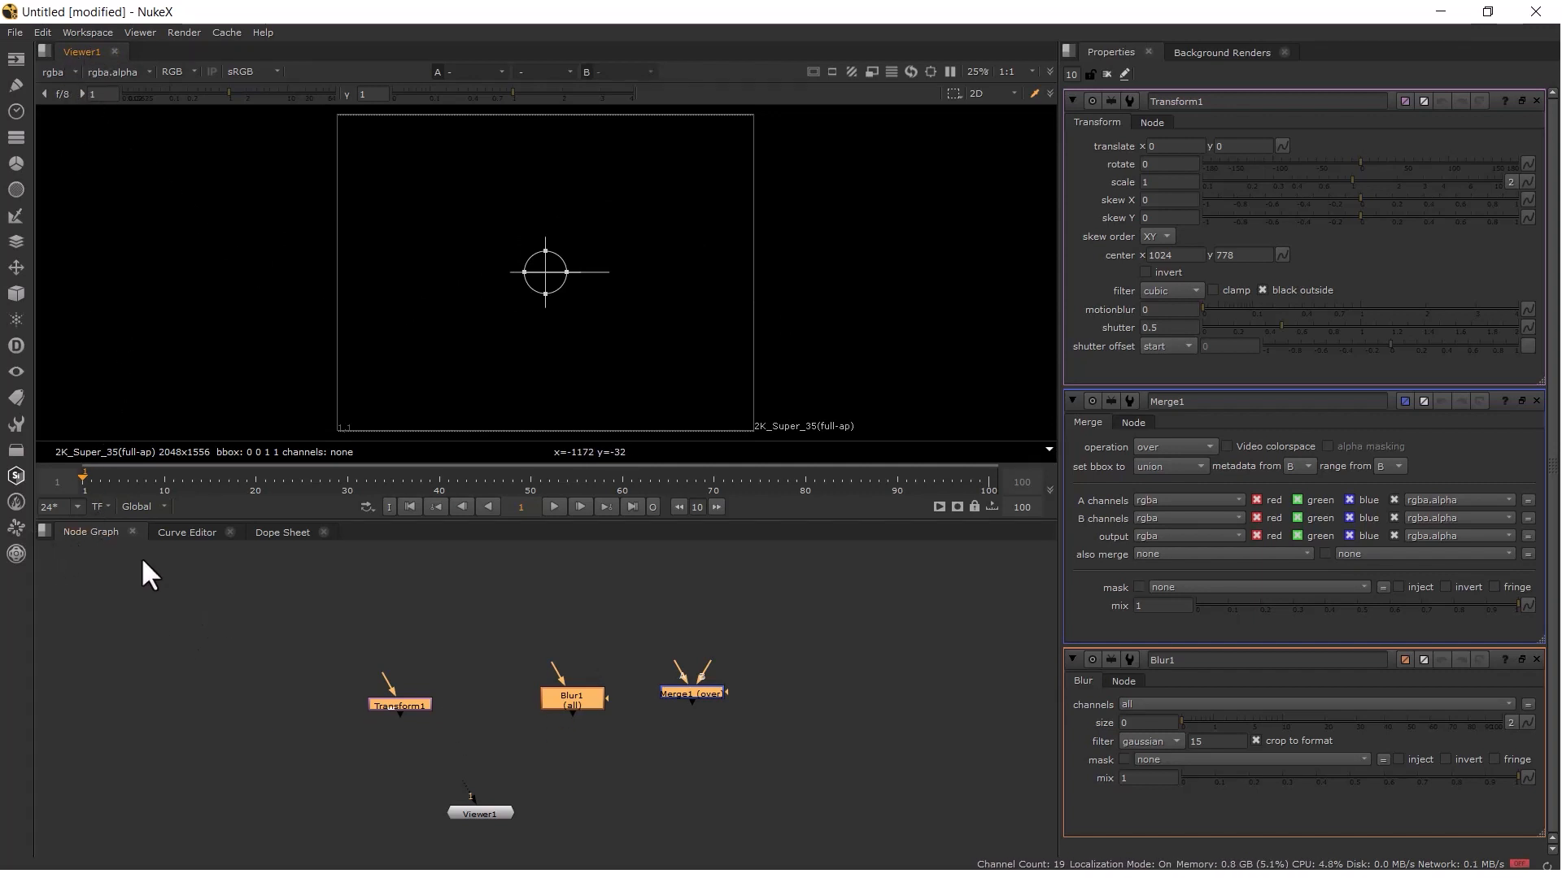
# - Look at the empty Curve Editor and Dope Sheet, and return to the Node Graph
pyautogui.click(193, 533)
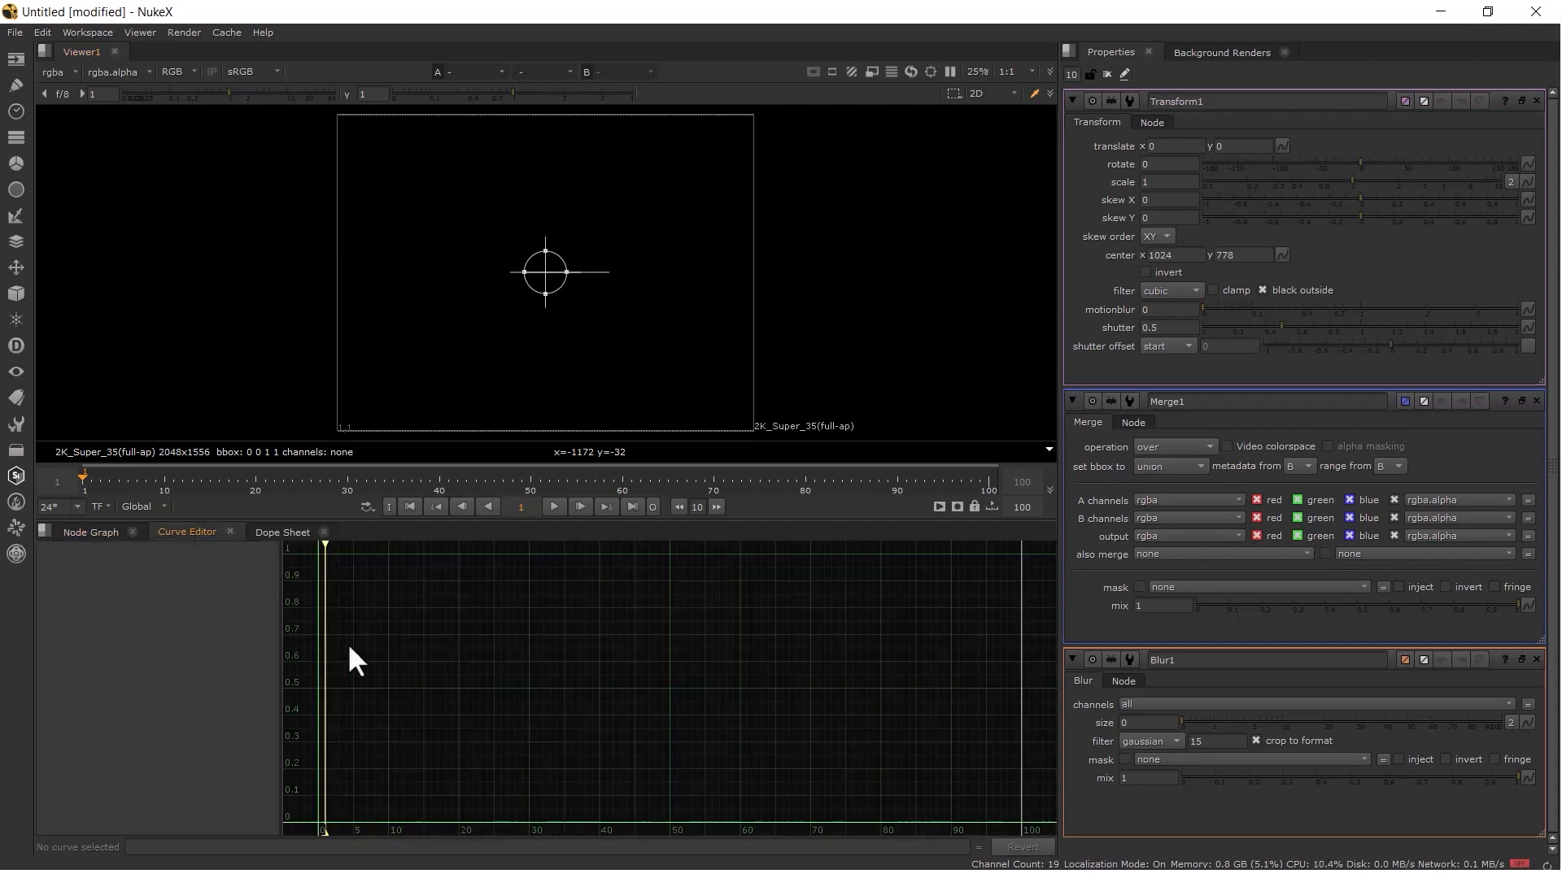
pyautogui.click(268, 534)
pyautogui.click(106, 533)
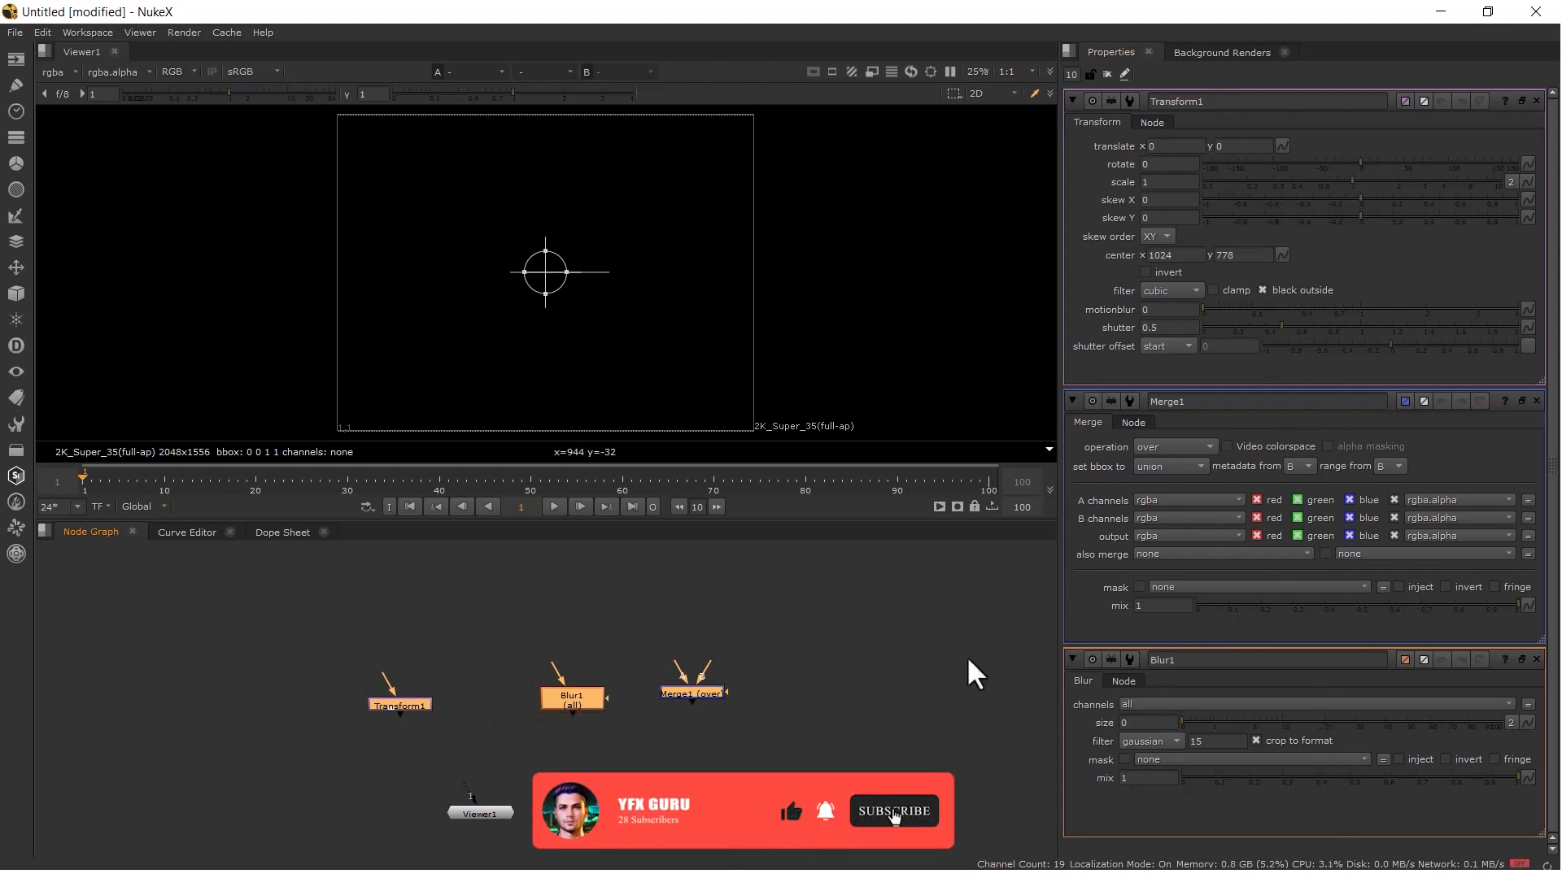
# - Close the Node Graph, Curve Editor and Dope Sheet so that their shared pane is empty
pyautogui.click(131, 532)
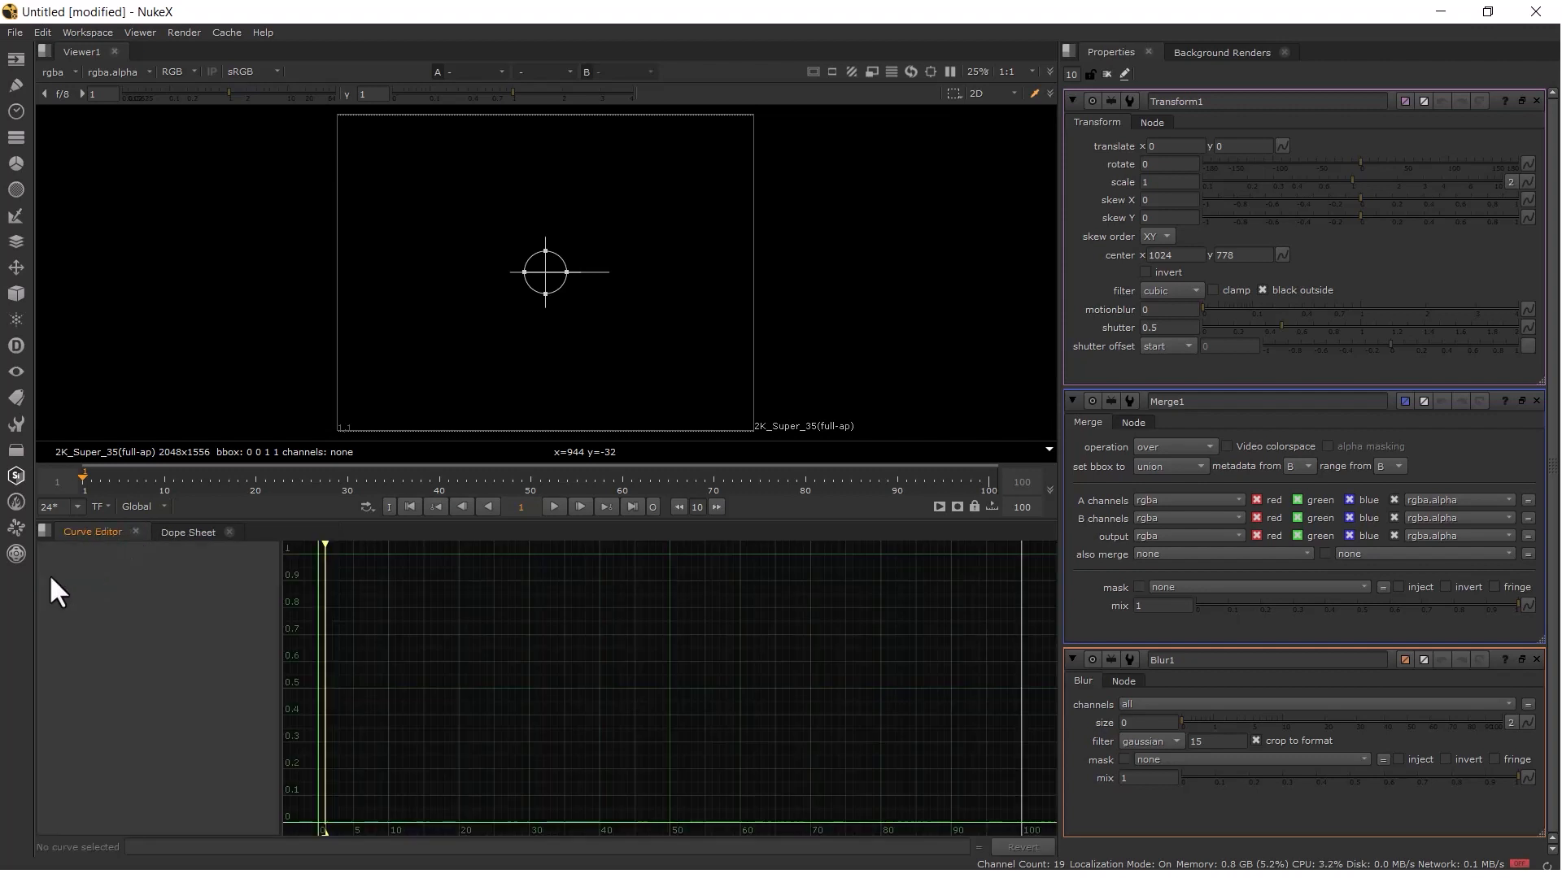
pyautogui.click(134, 531)
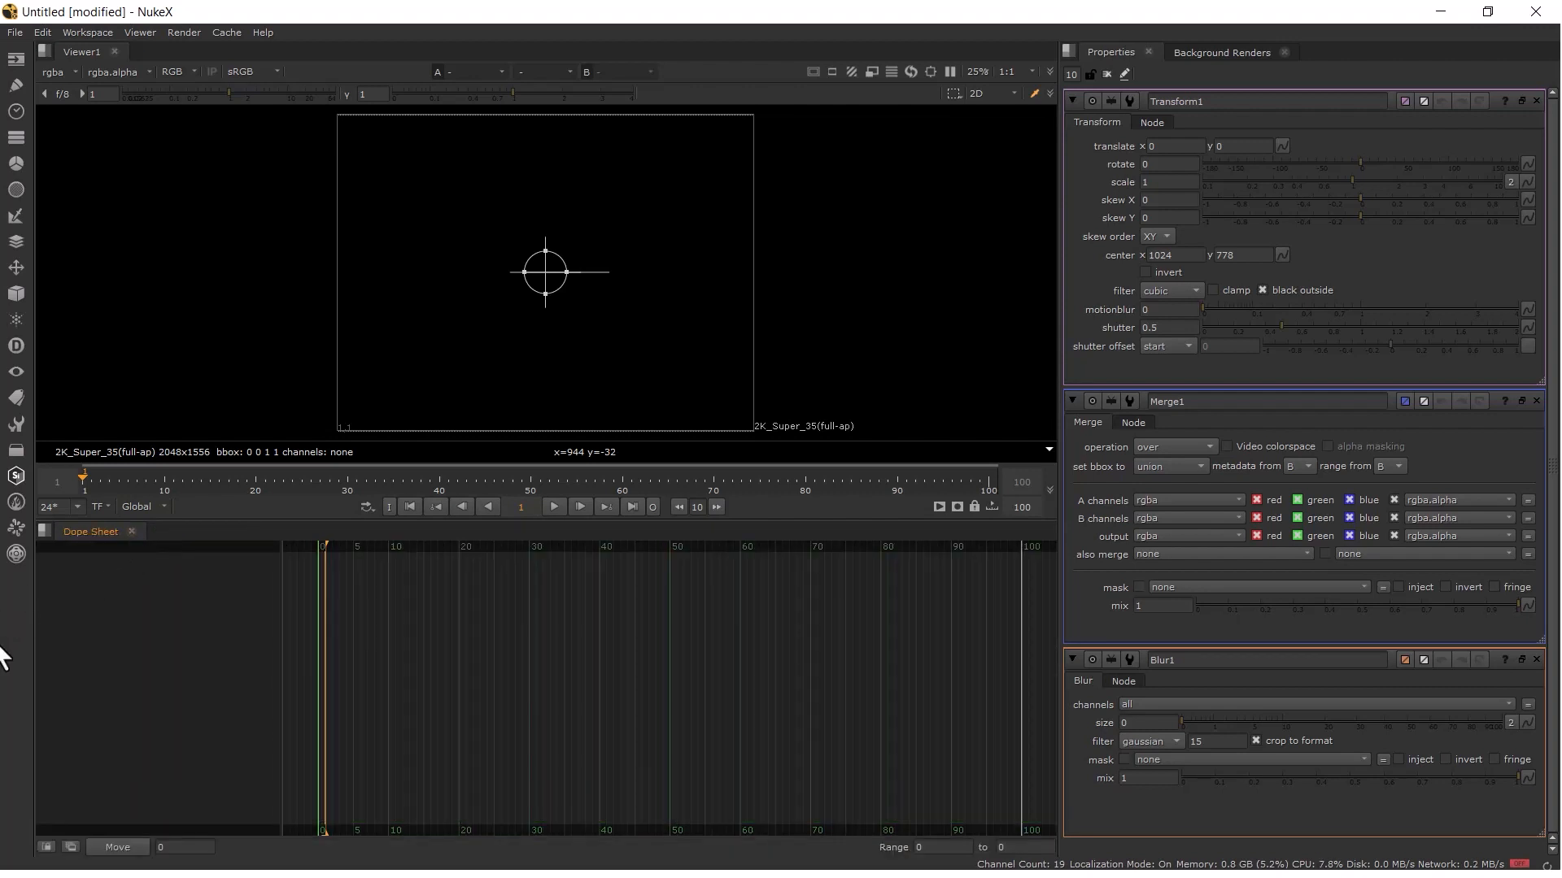
pyautogui.click(131, 531)
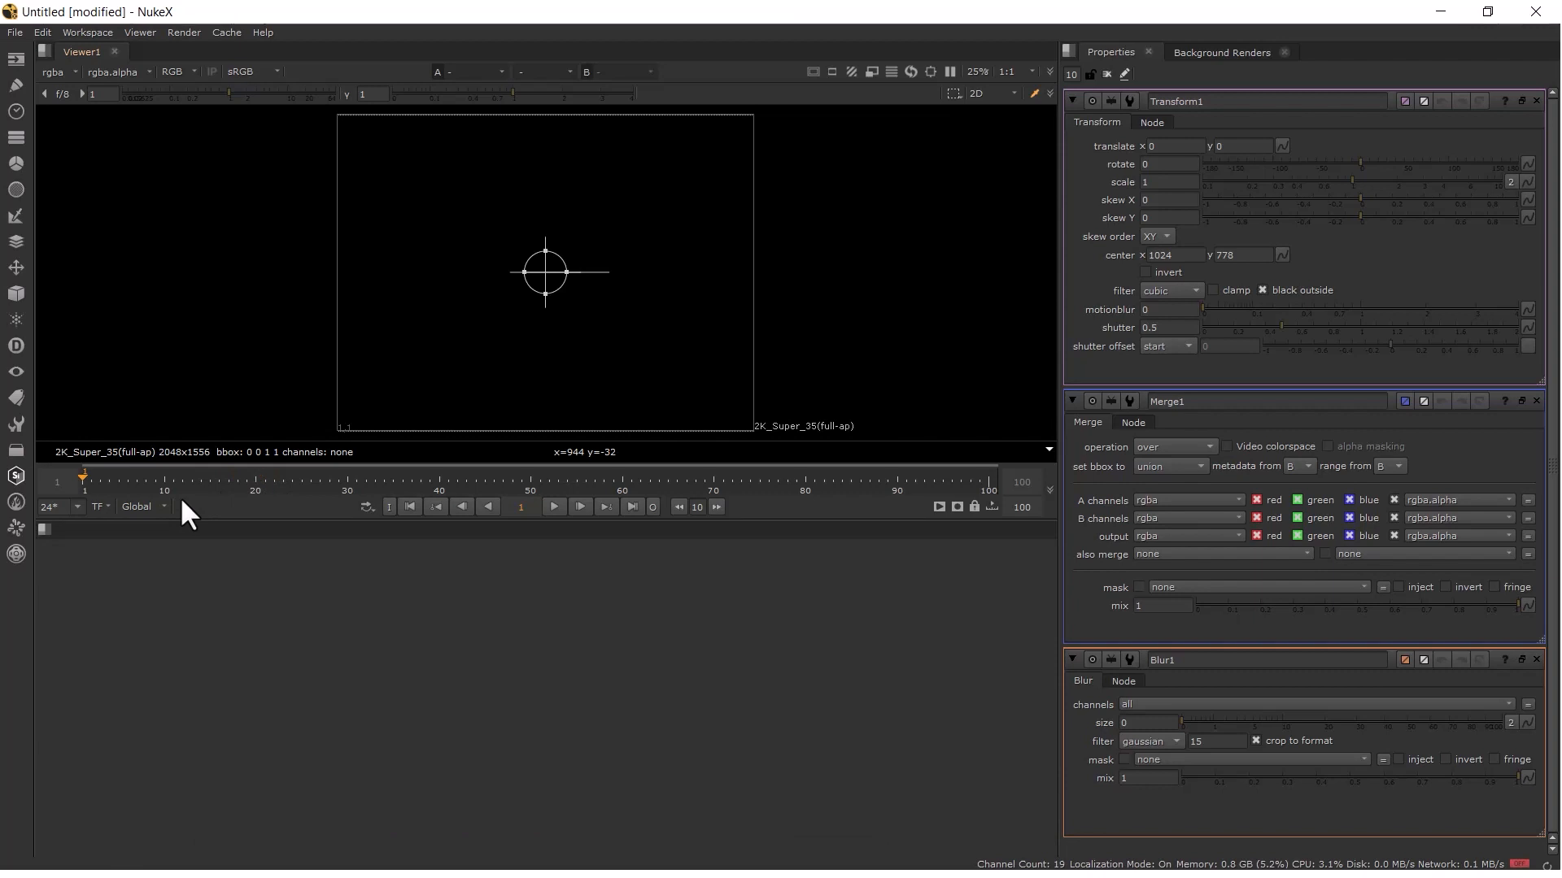
# - Add the Node Graph, Curve Editor and Dope Sheet windows back to the empty lower pane and show the Node Graph
pyautogui.click(41, 527)
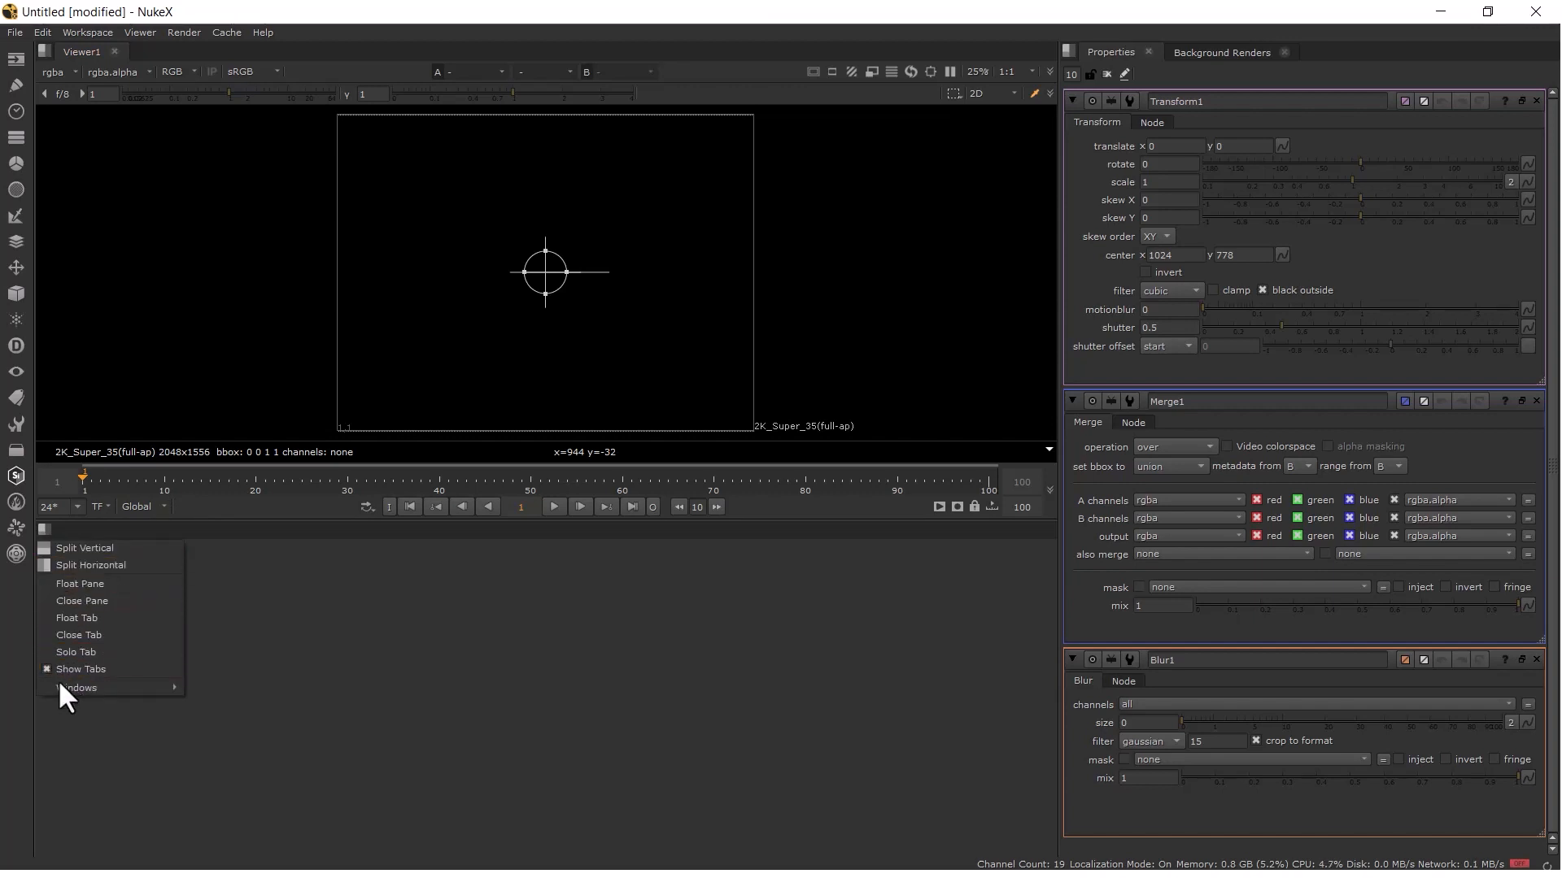
pyautogui.moveTo(59, 682)
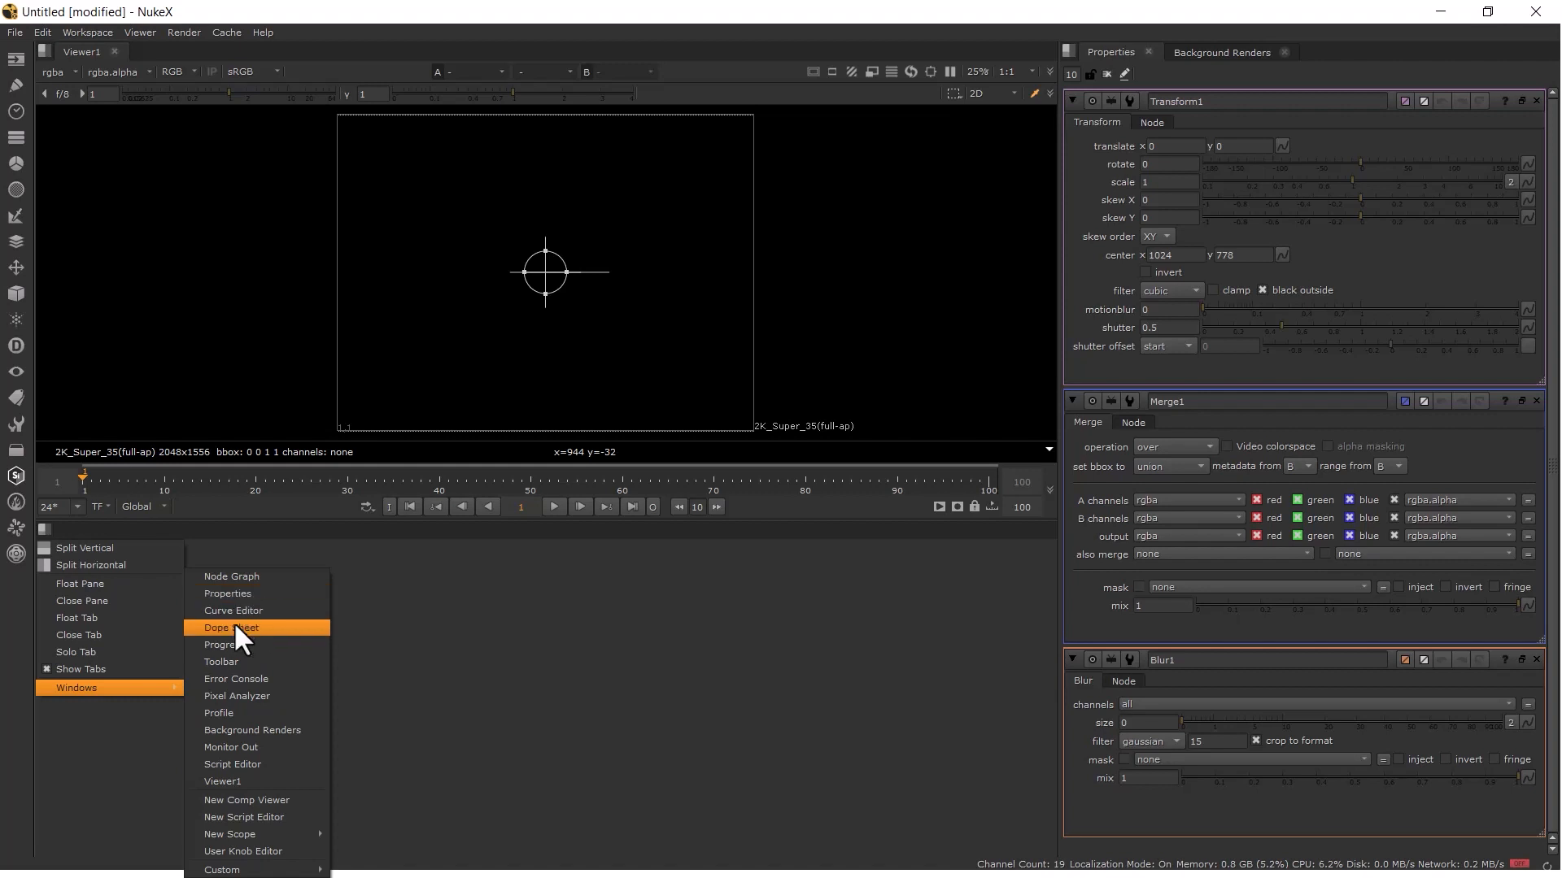
pyautogui.click(241, 577)
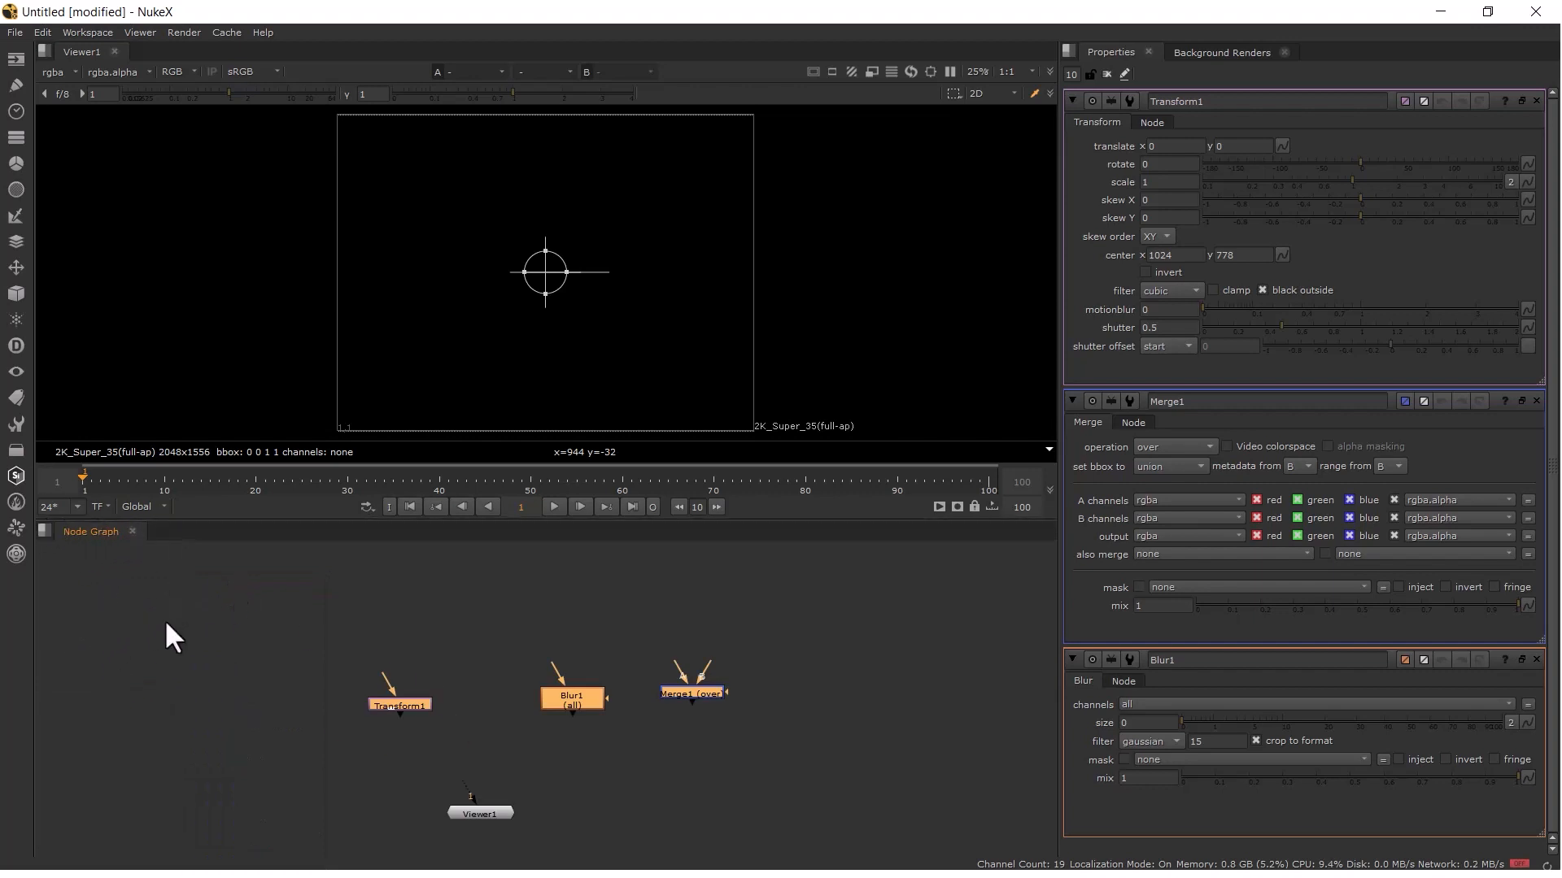
pyautogui.click(44, 531)
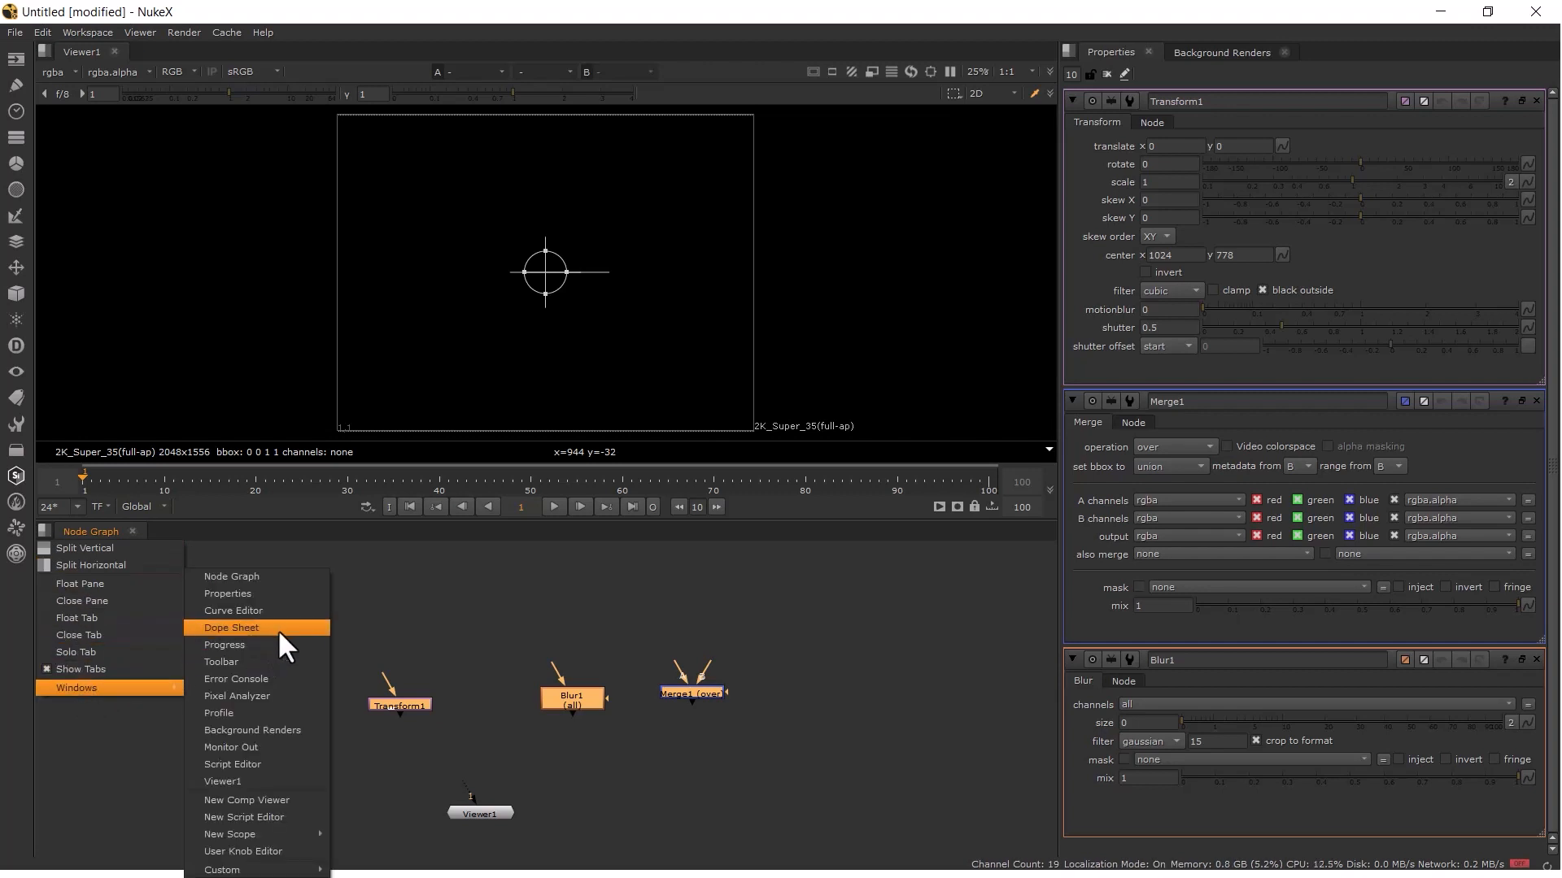
pyautogui.click(237, 610)
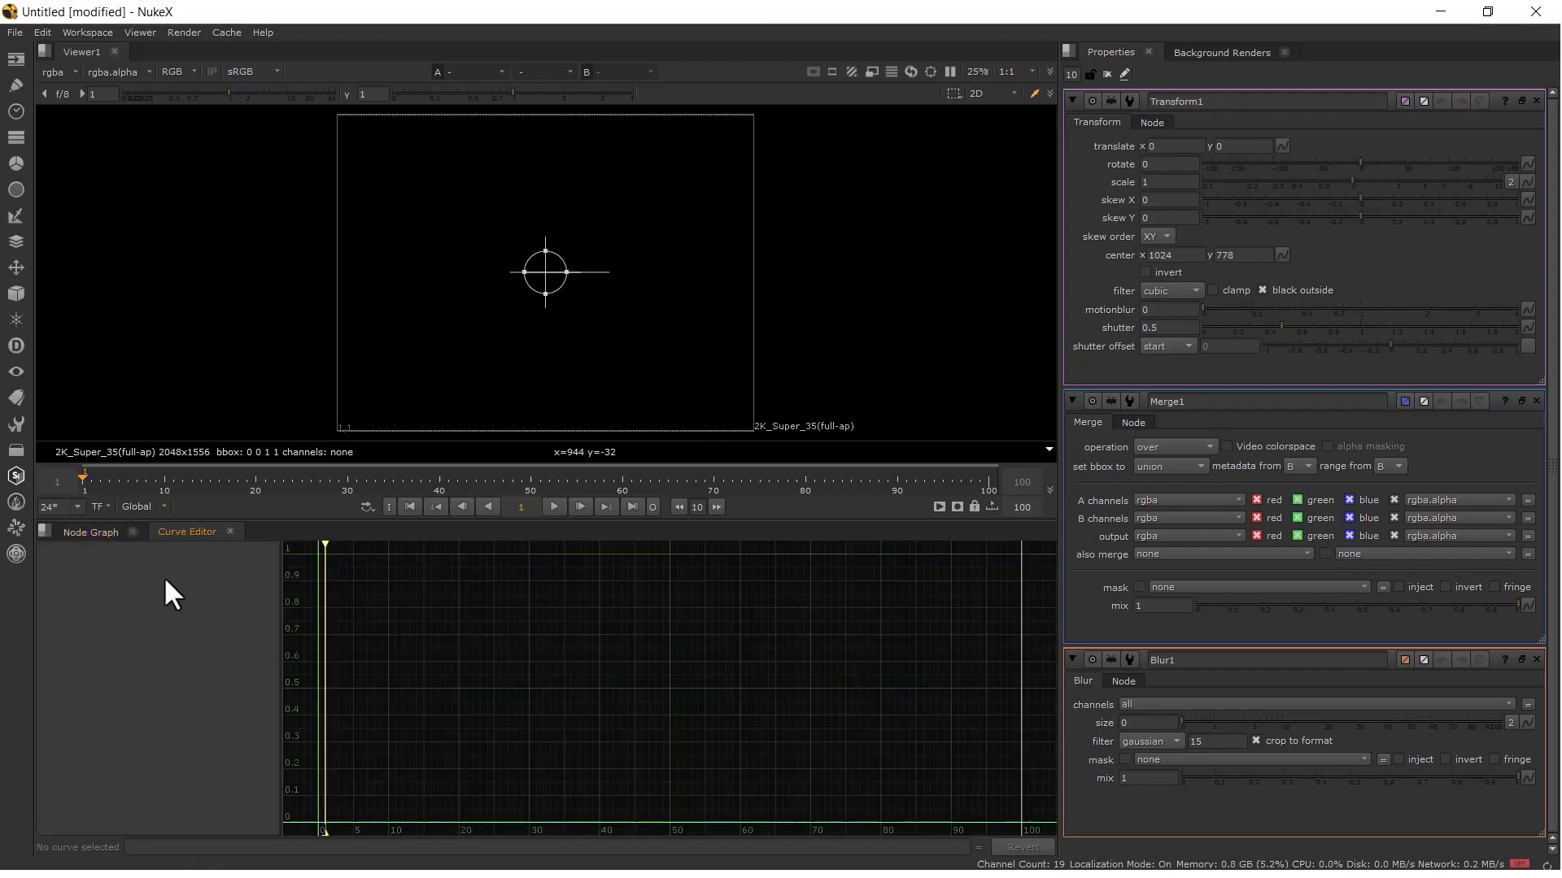
pyautogui.click(46, 533)
pyautogui.moveTo(85, 687)
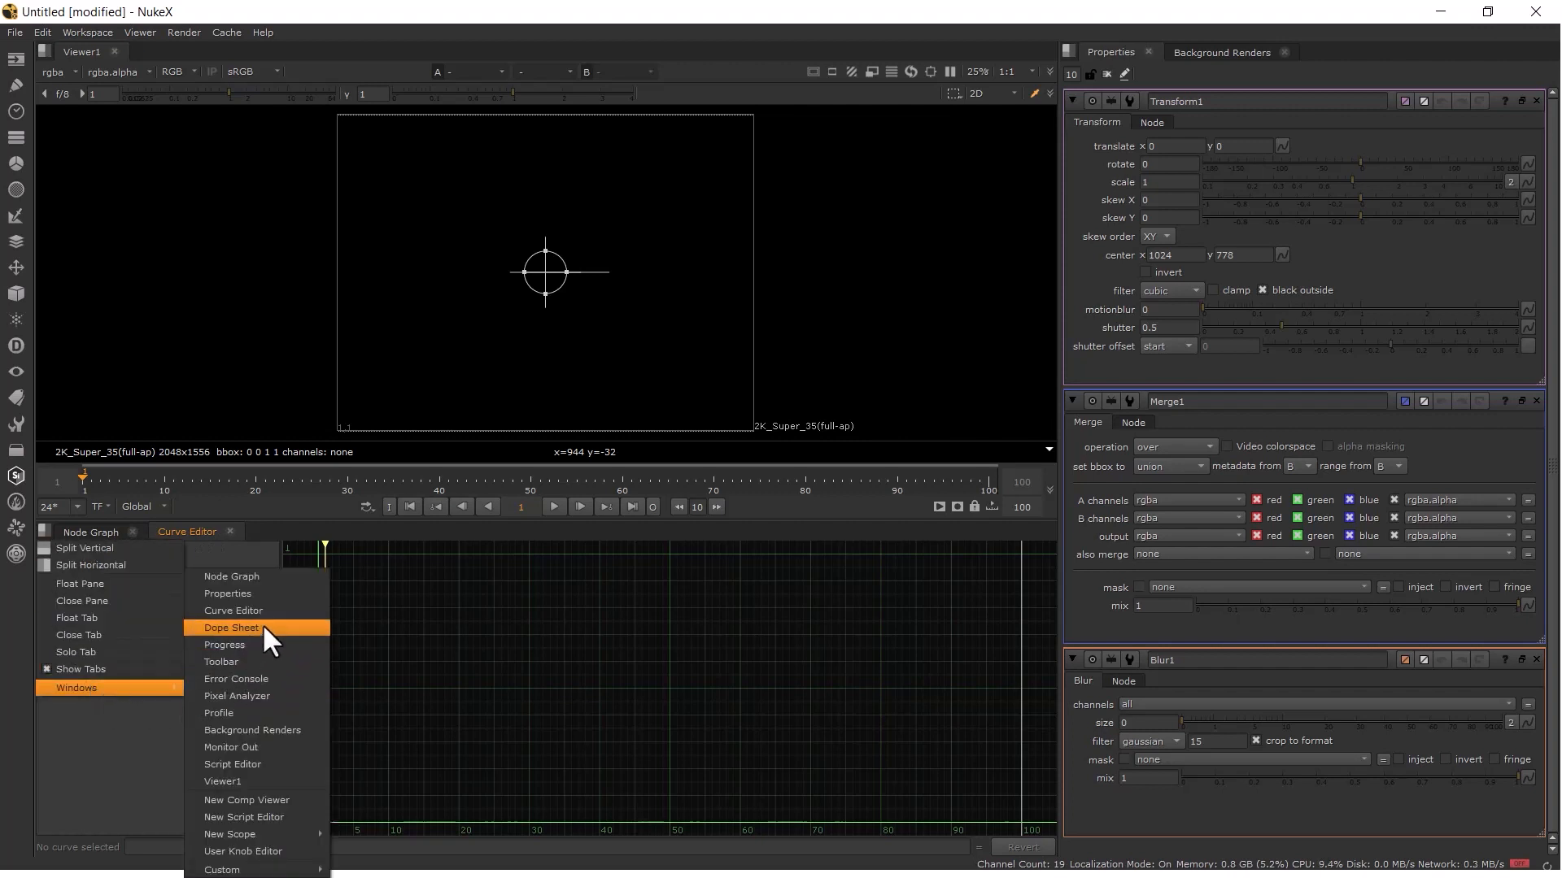
pyautogui.click(189, 623)
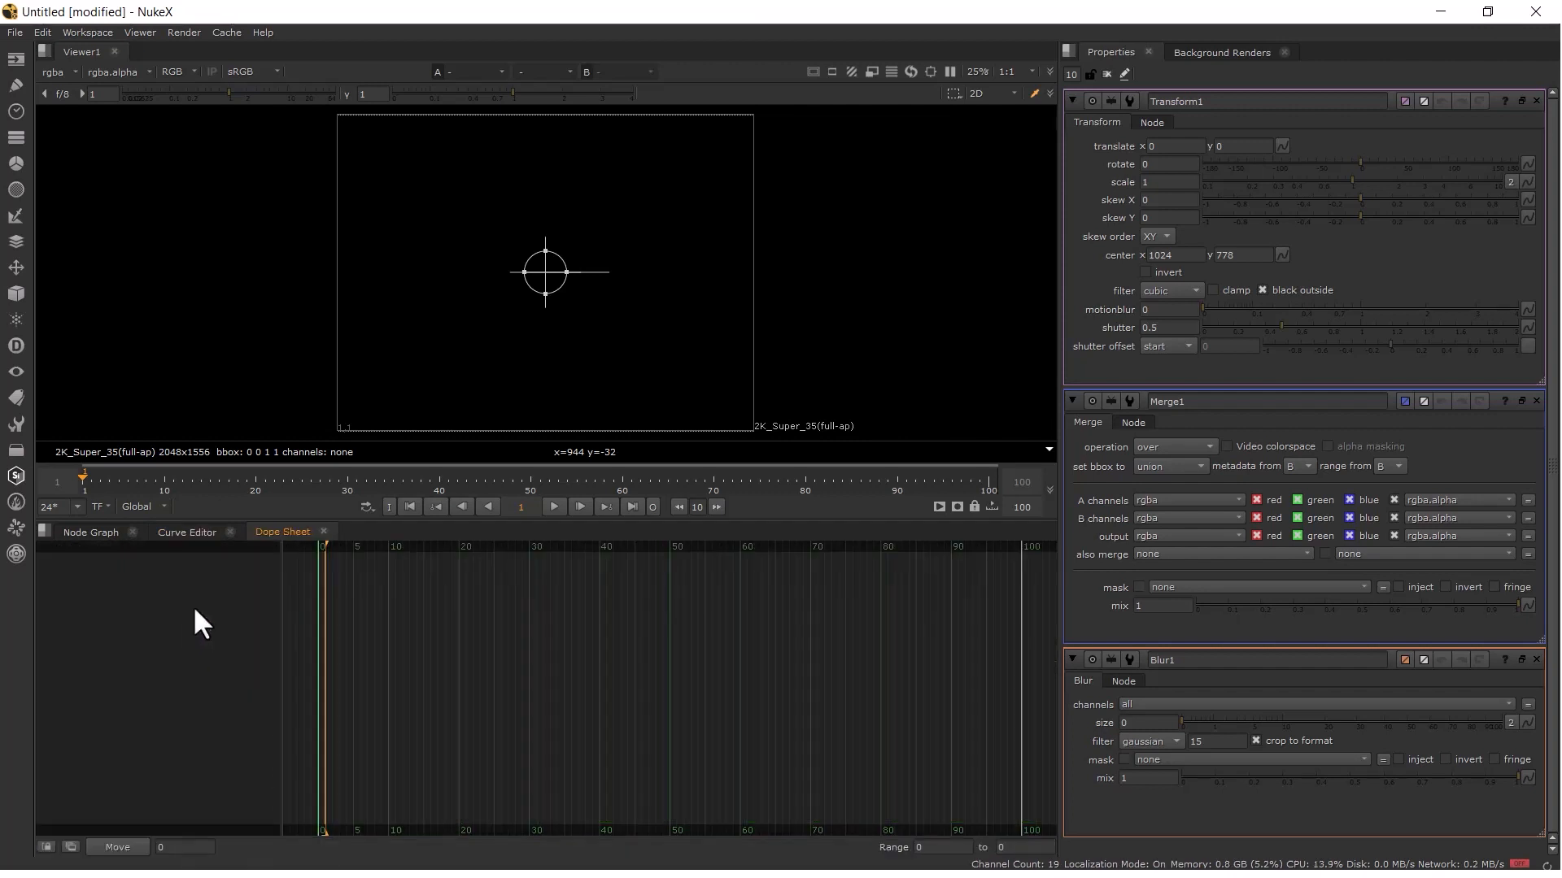
pyautogui.click(109, 534)
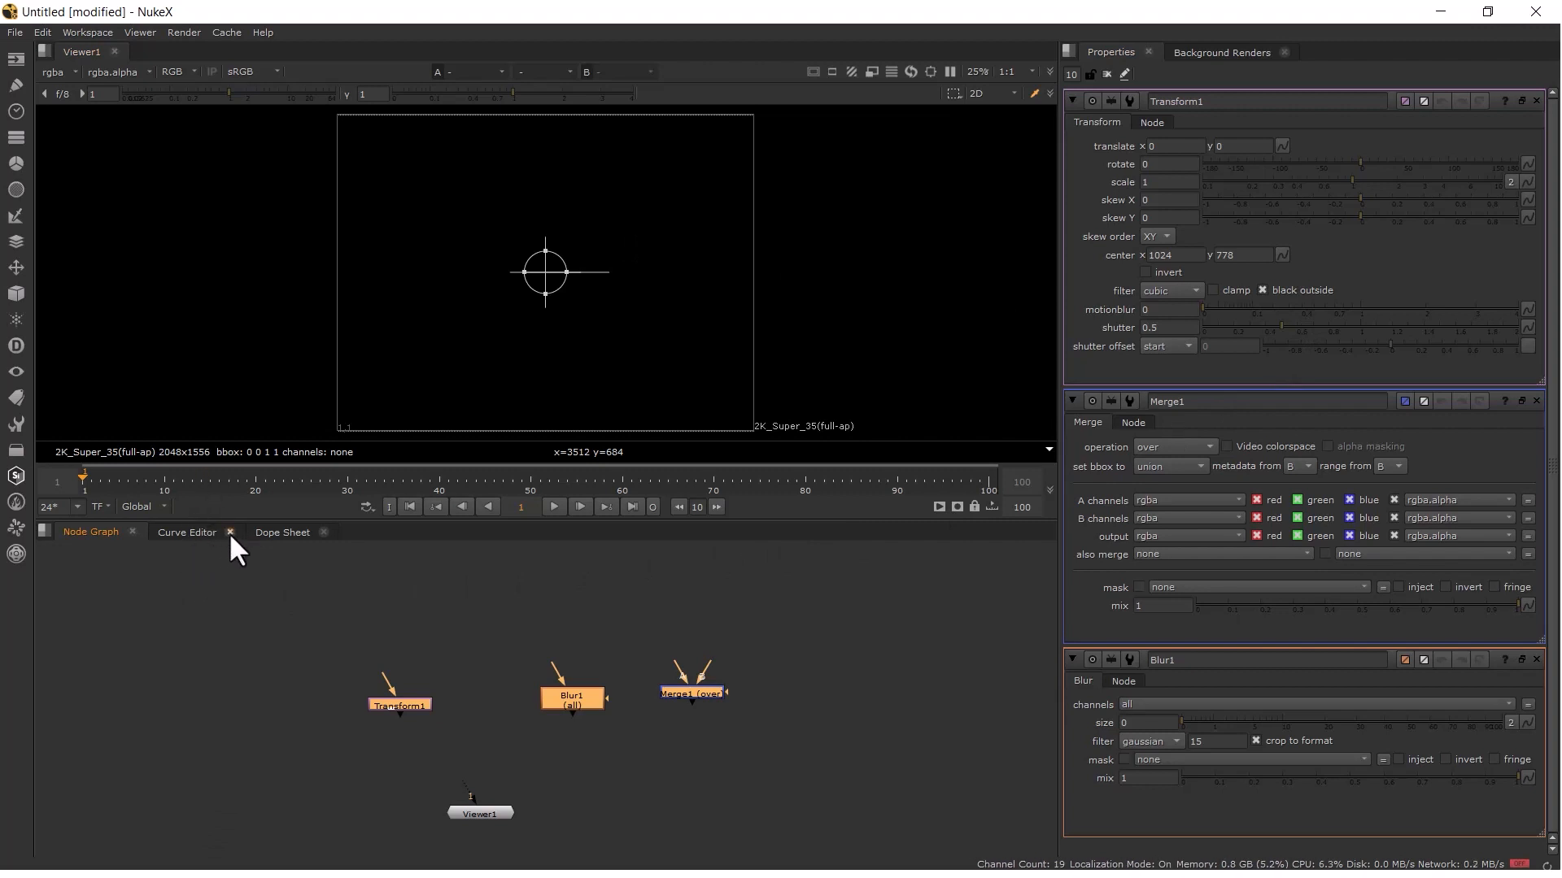
# - Close the whole pane that holds the Node Graph, Curve Editor and Dope Sheet
pyautogui.click(45, 530)
pyautogui.moveTo(76, 689)
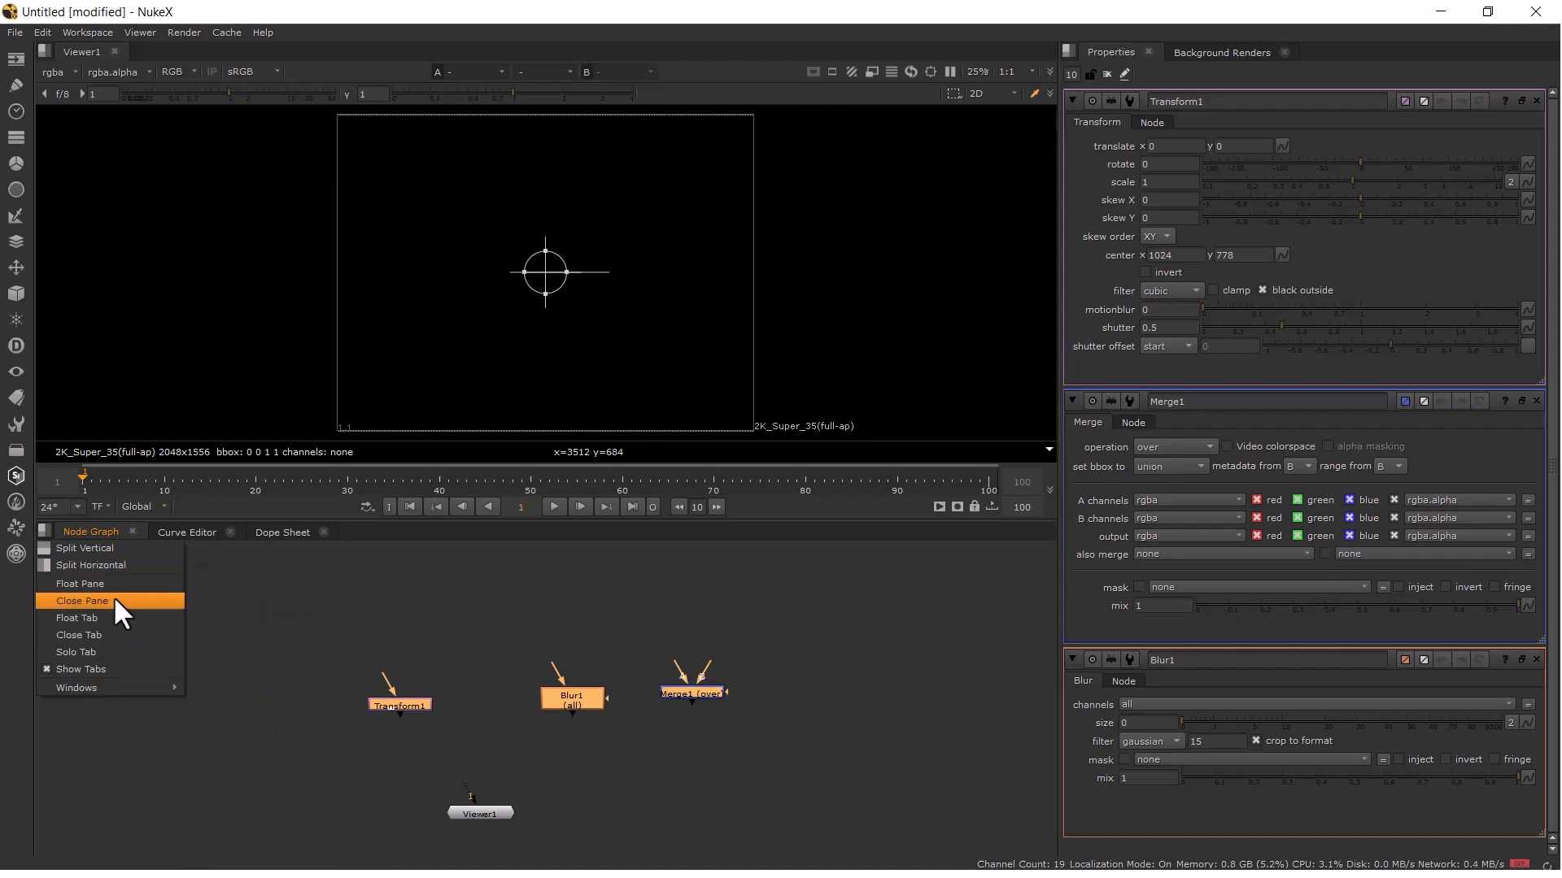
pyautogui.click(72, 598)
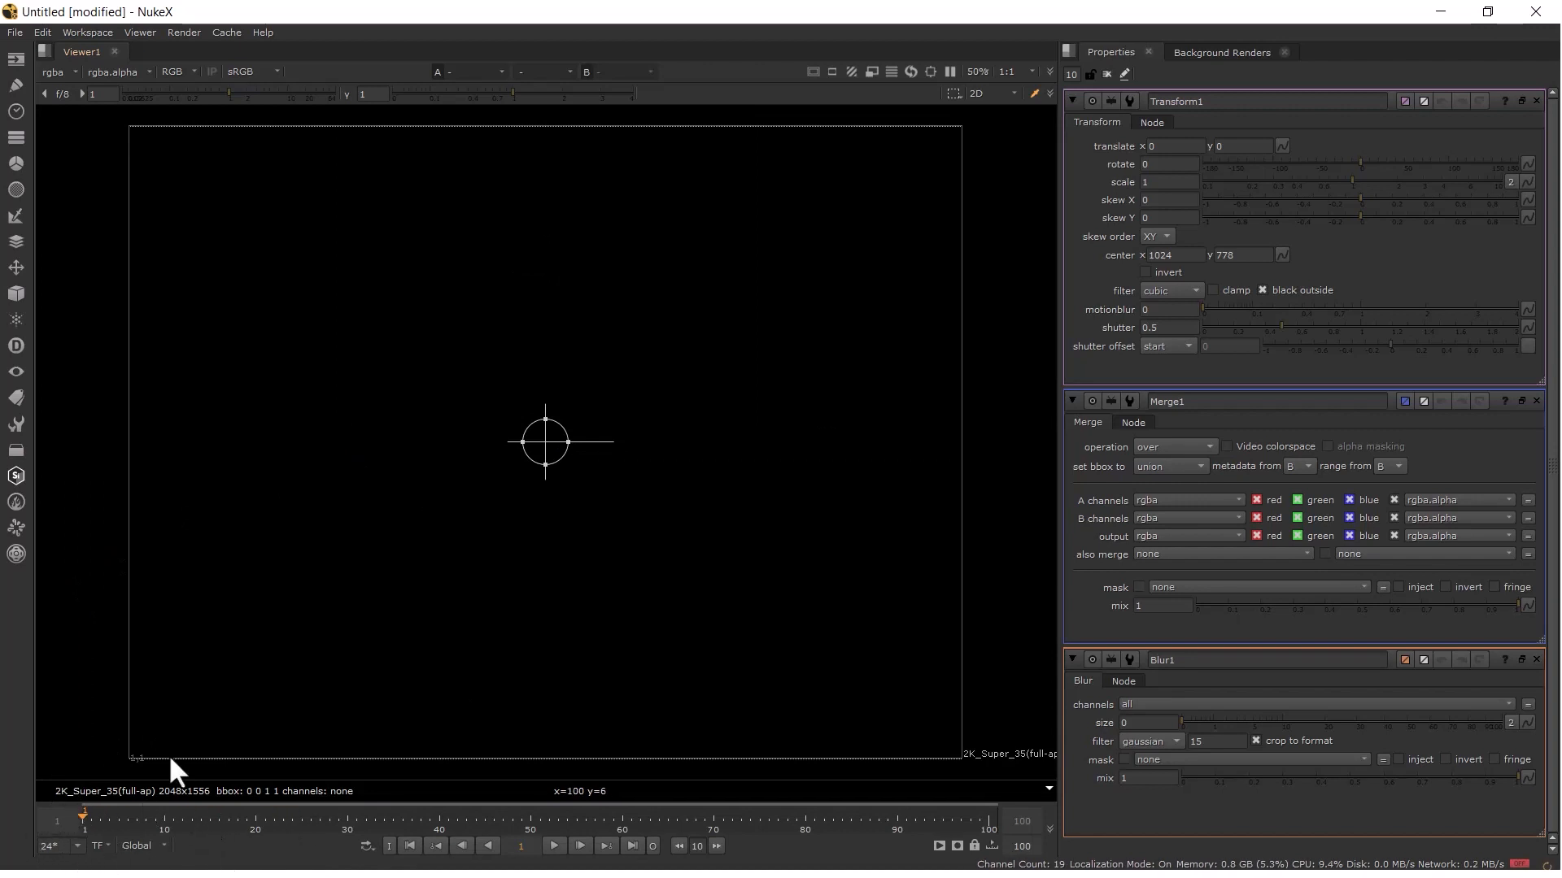
# - Reset the workspace to bring back the closed Node Graph pane
pyautogui.click(87, 33)
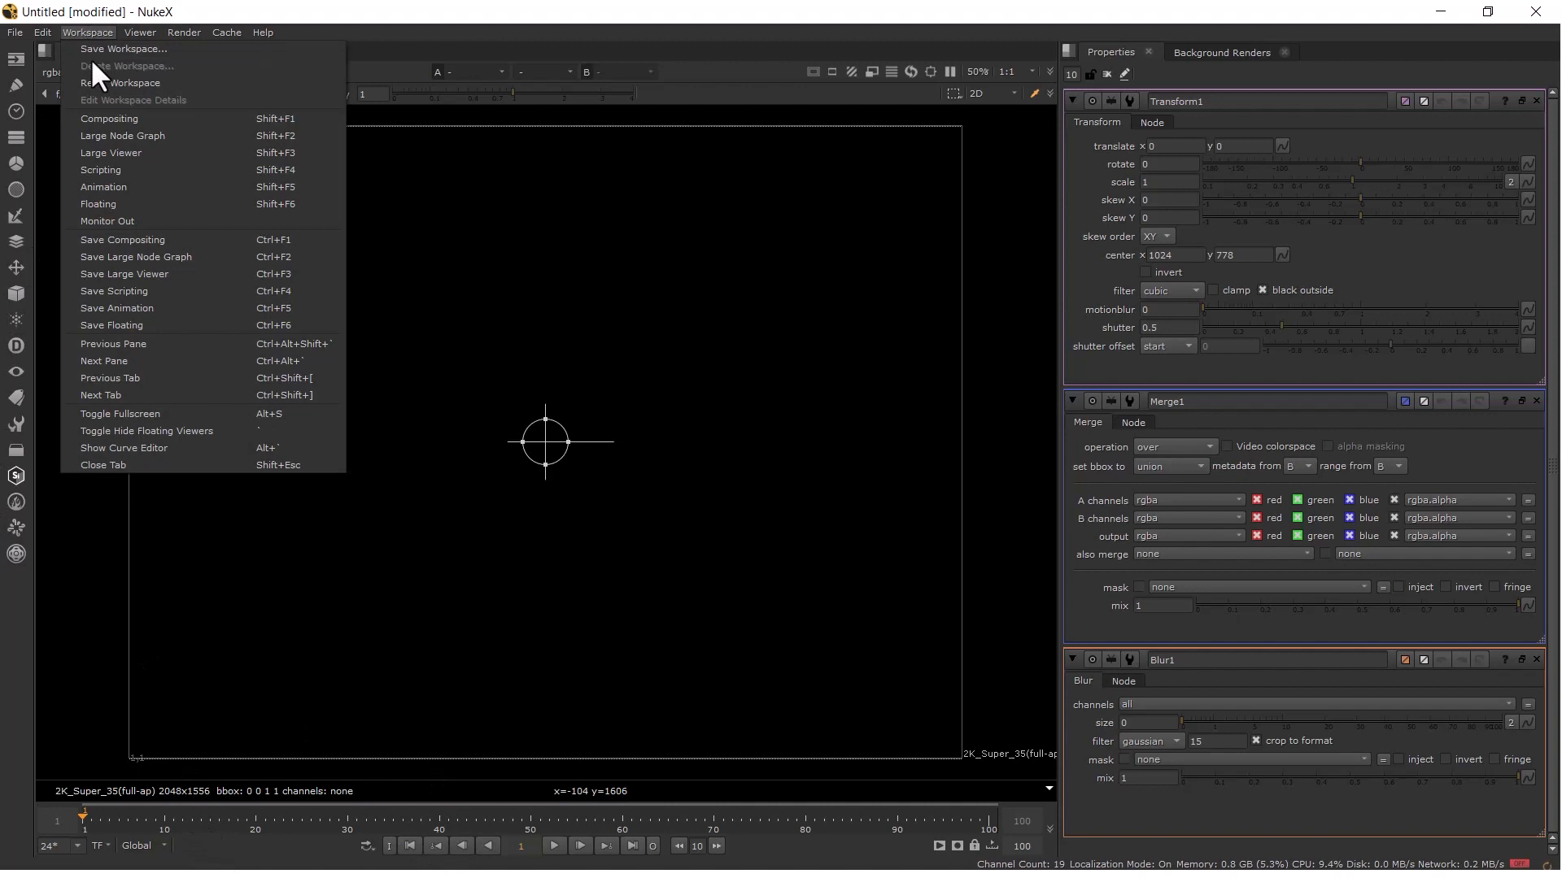
pyautogui.click(134, 76)
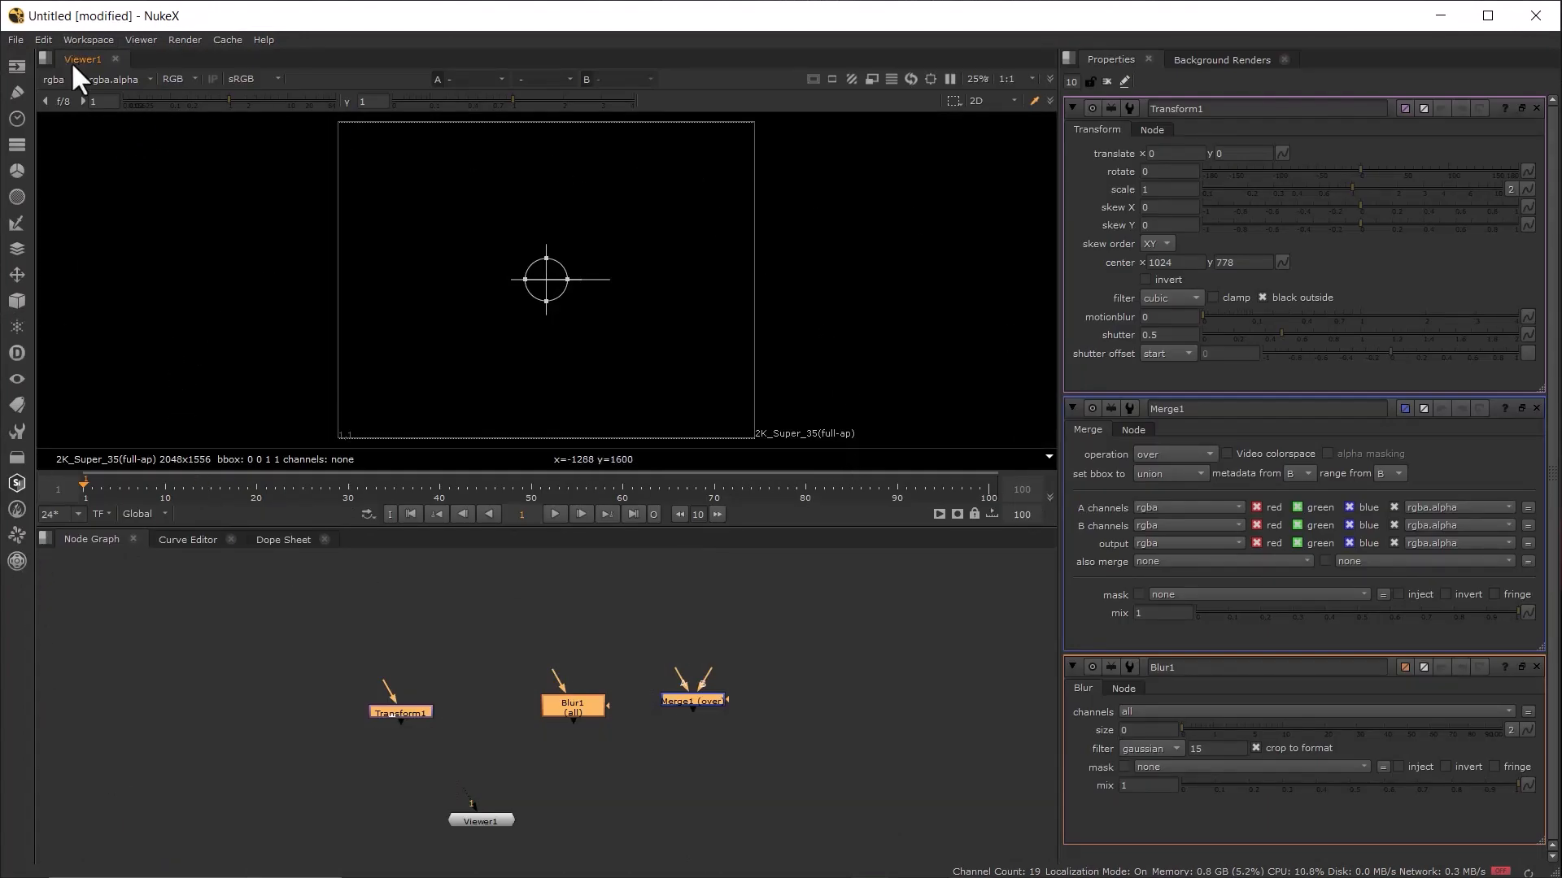
pyautogui.click(41, 544)
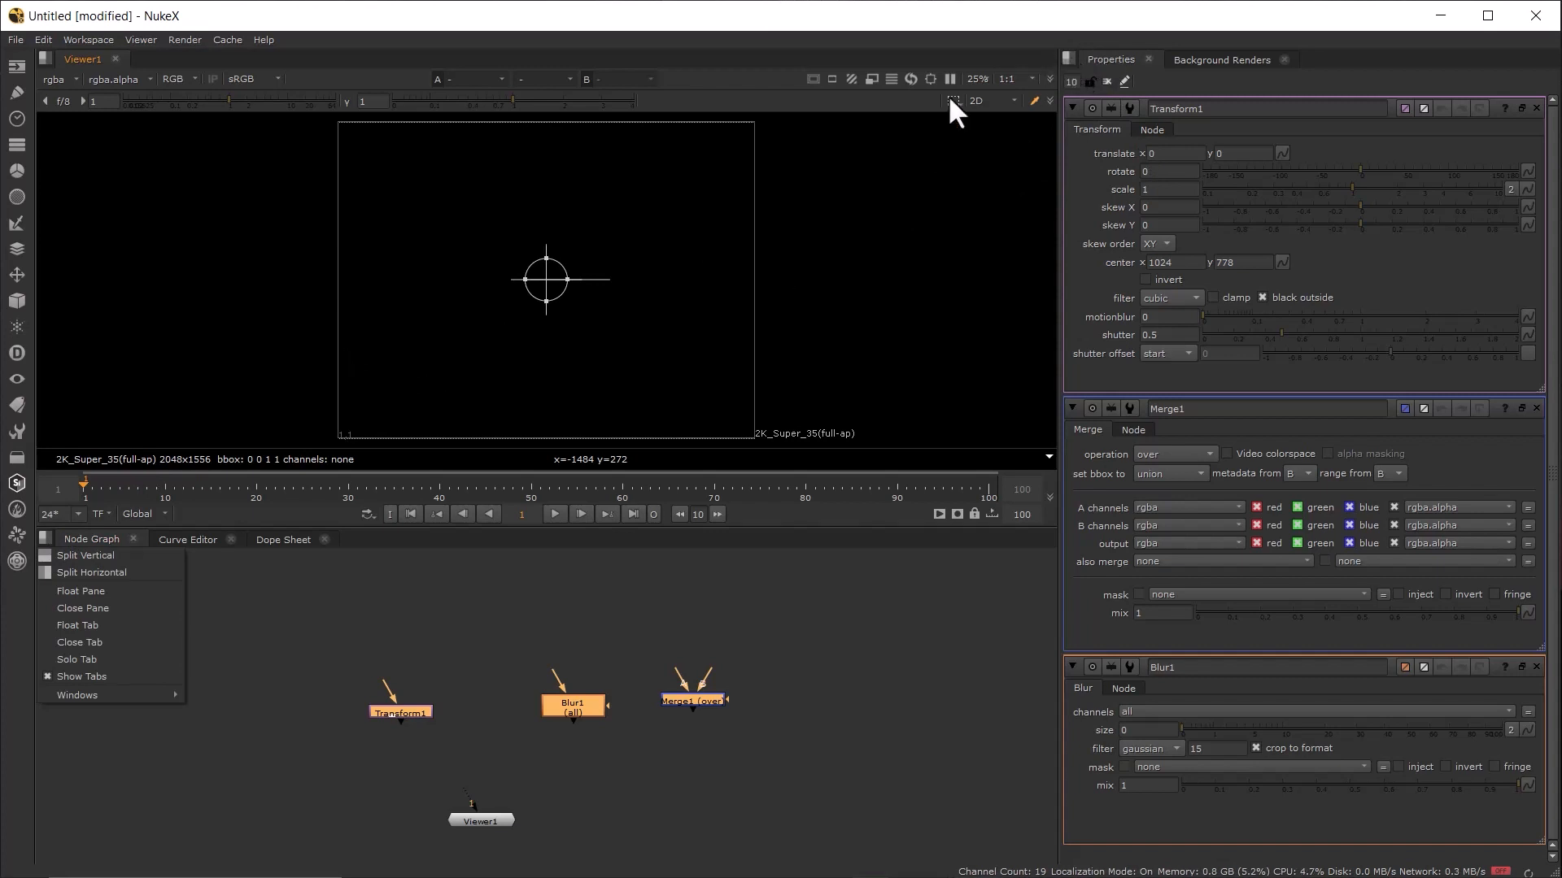
pyautogui.click(42, 51)
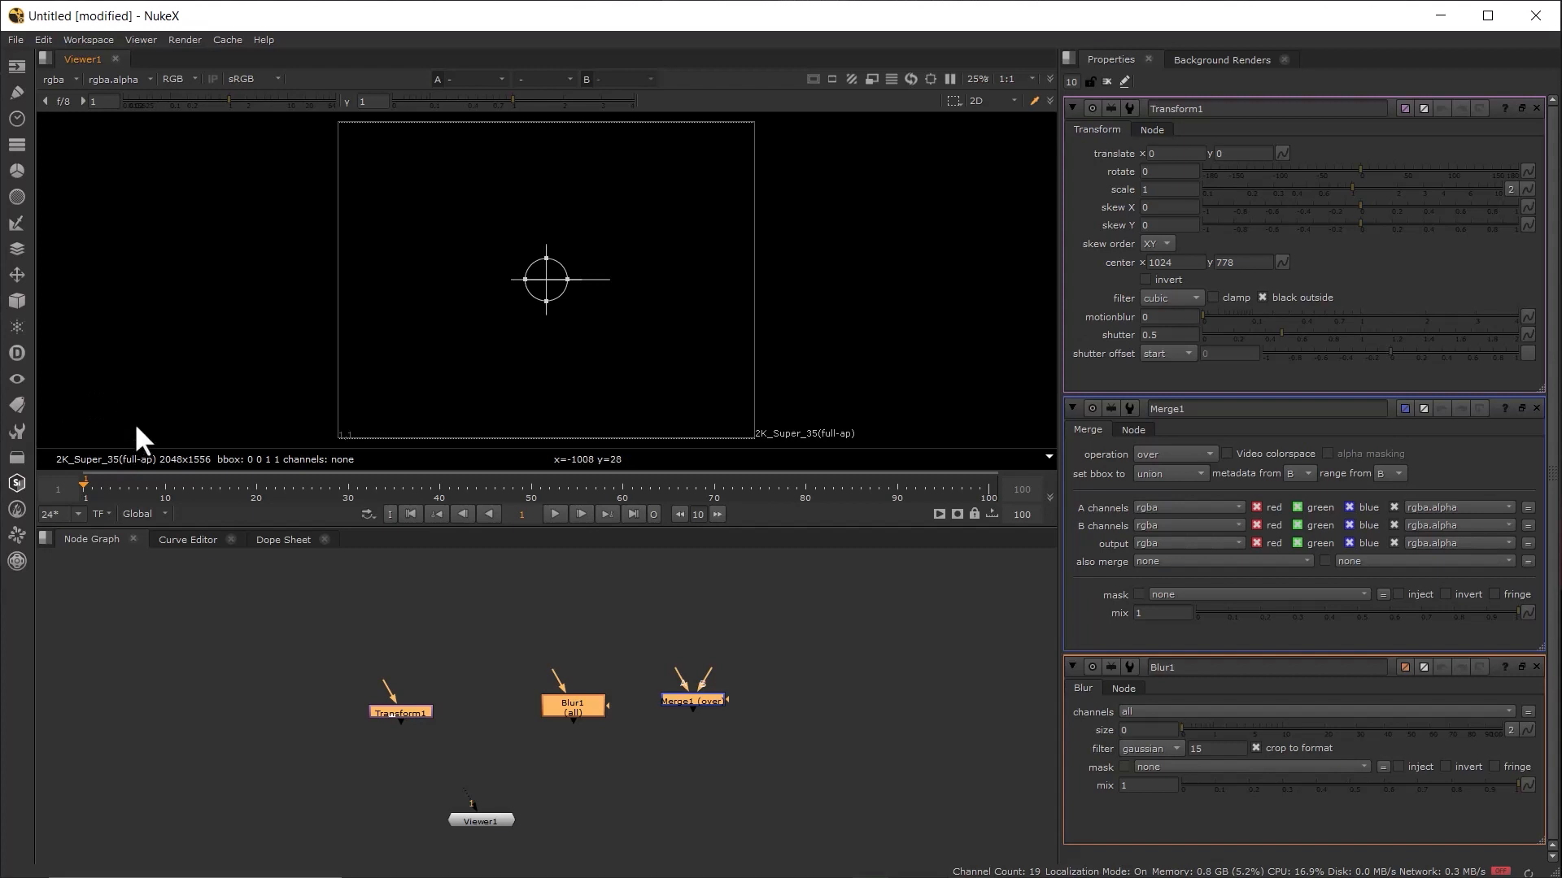
# - Close the Curve Editor, Dope Sheet and Node Graph together with their pane, and also close Properties and Background Renders
pyautogui.click(231, 540)
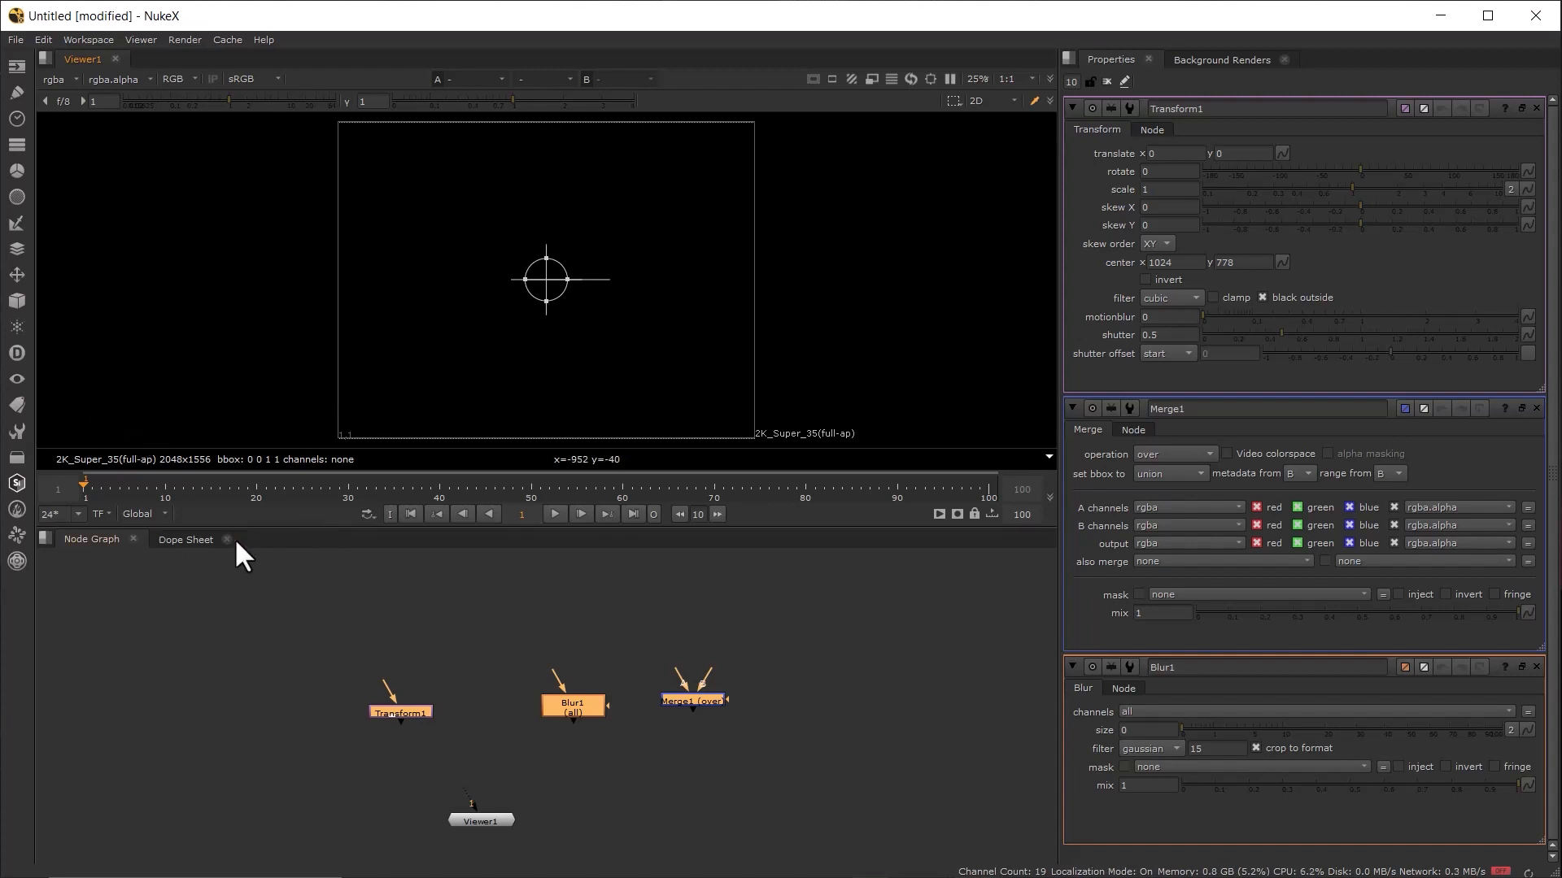
pyautogui.click(134, 539)
pyautogui.click(45, 537)
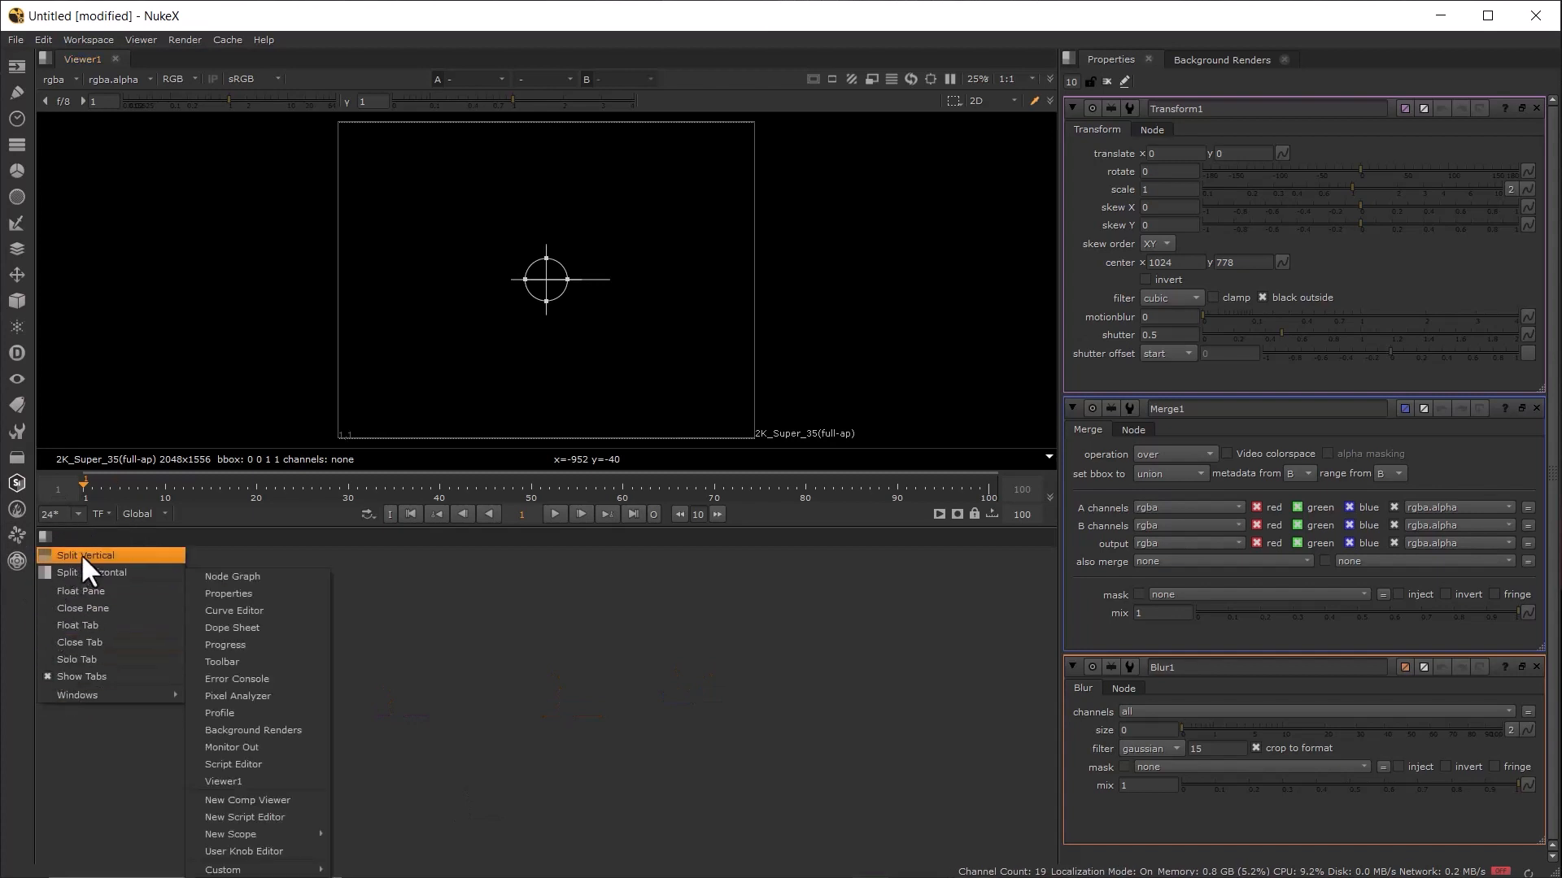
pyautogui.click(78, 608)
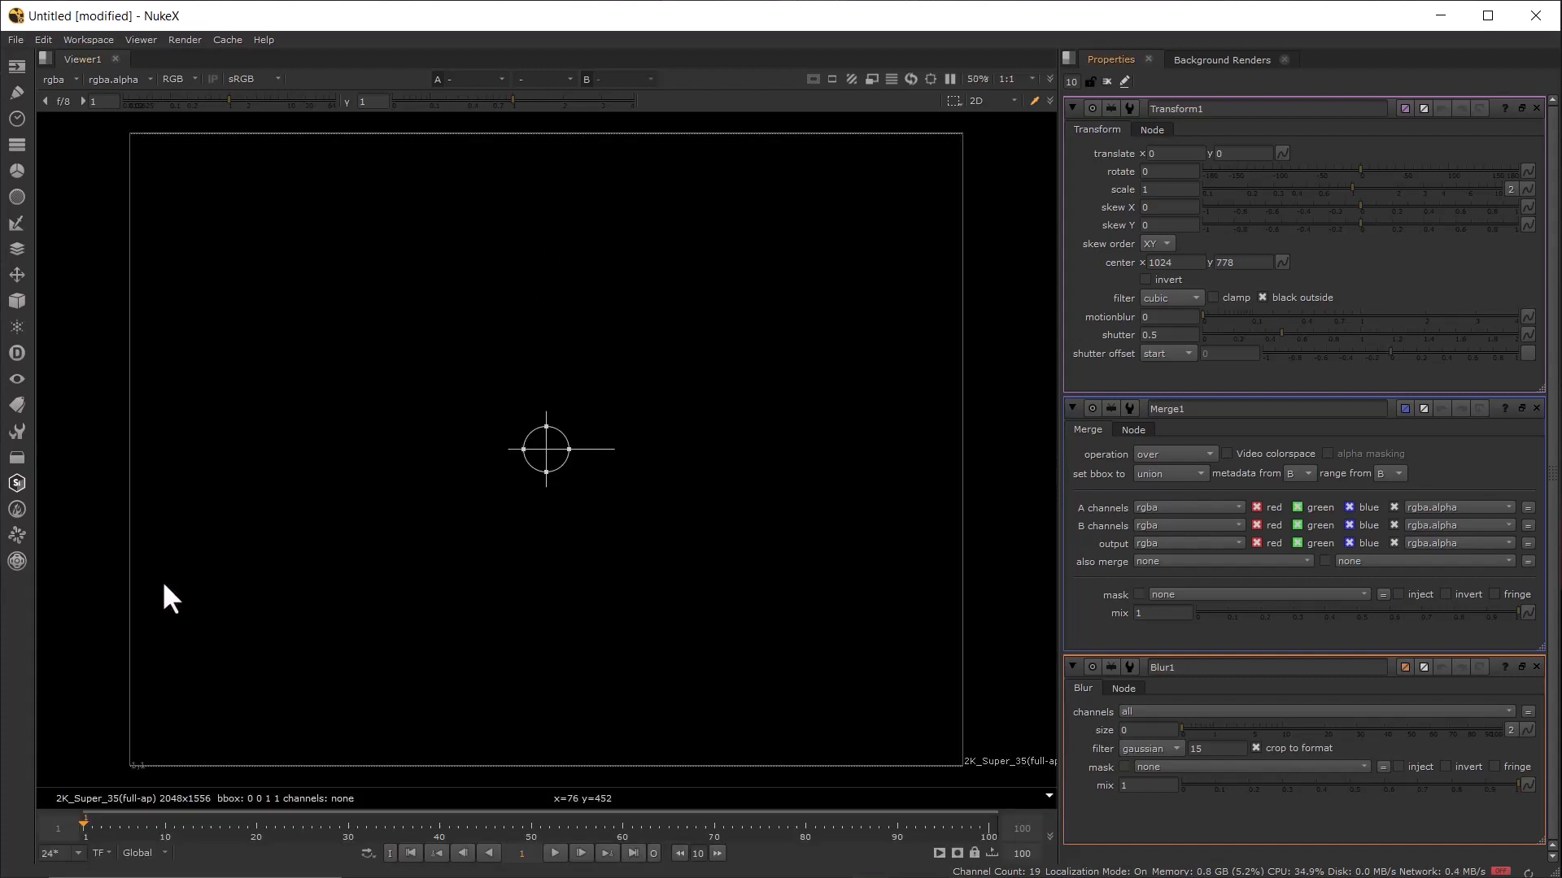
pyautogui.click(1148, 58)
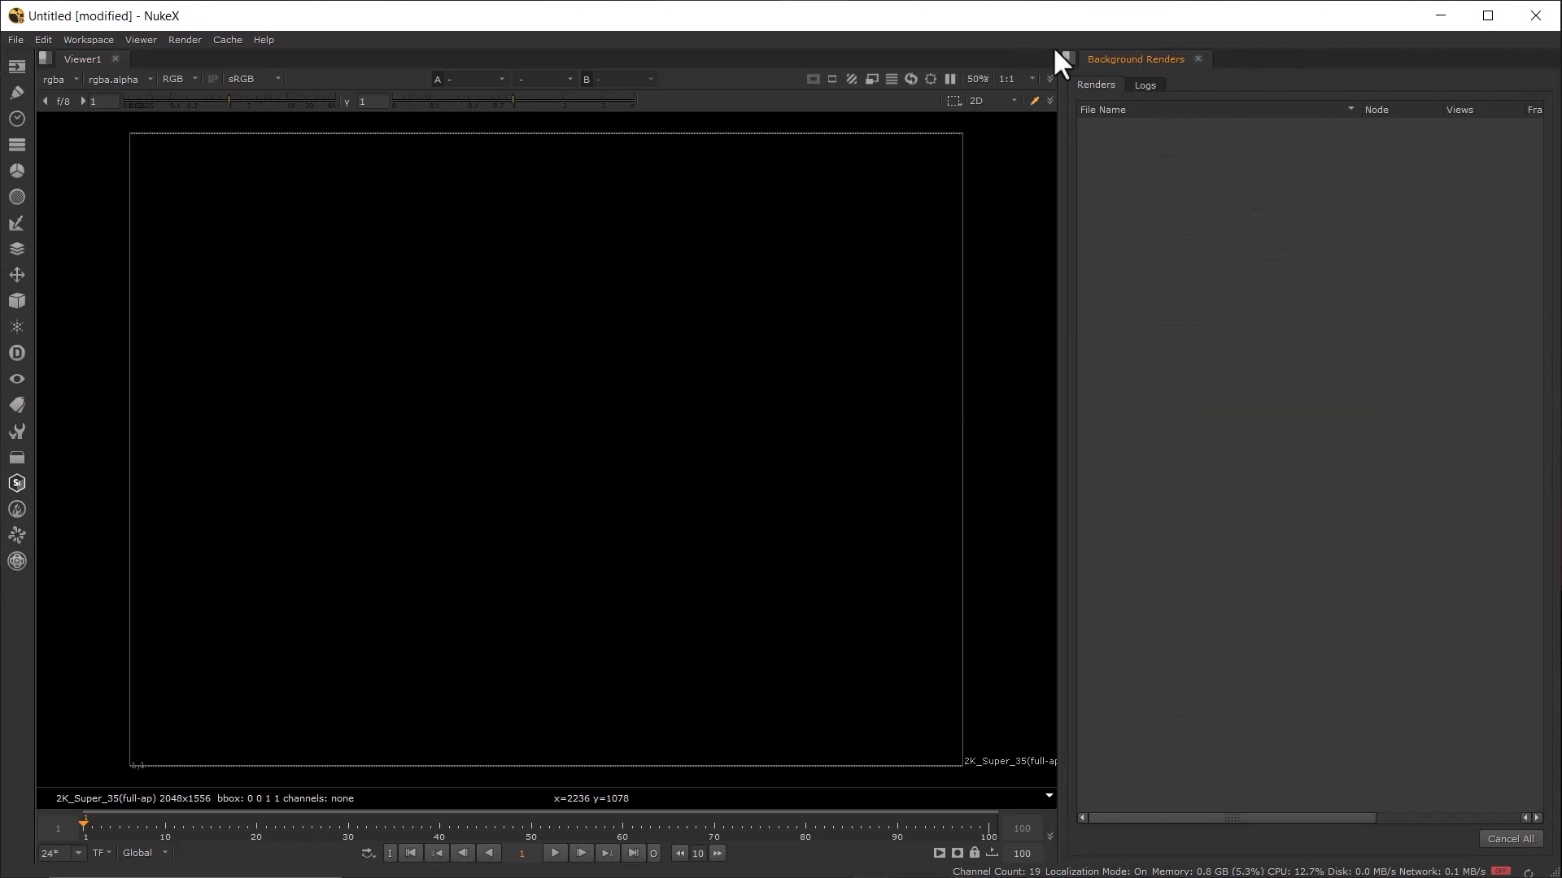
pyautogui.click(1197, 58)
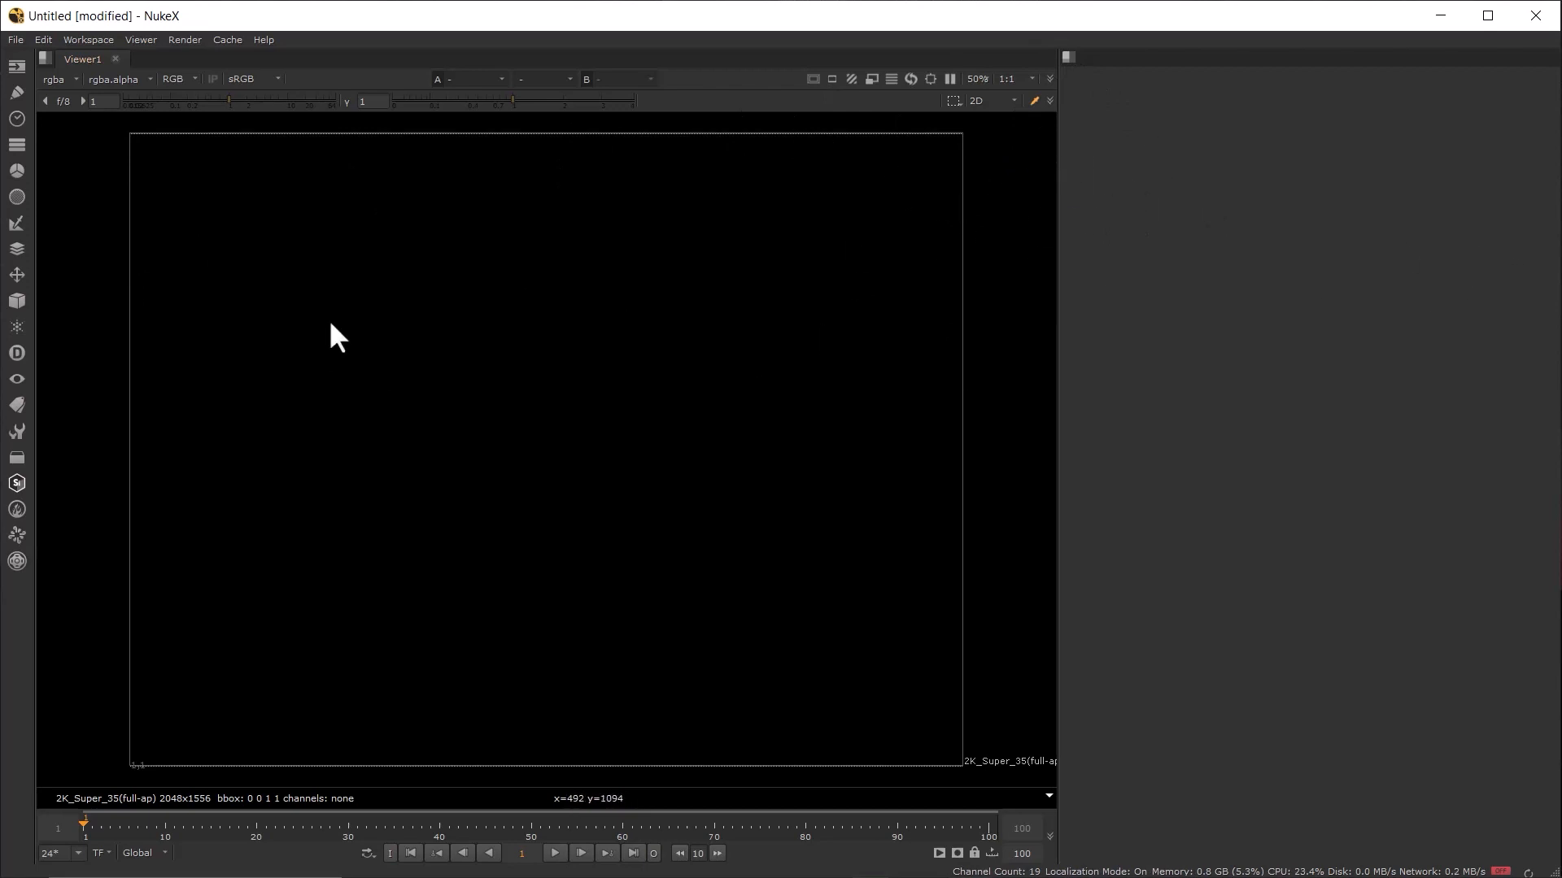
# - Reset the workspace to its default layout and apply the Compositing workspace
pyautogui.click(93, 39)
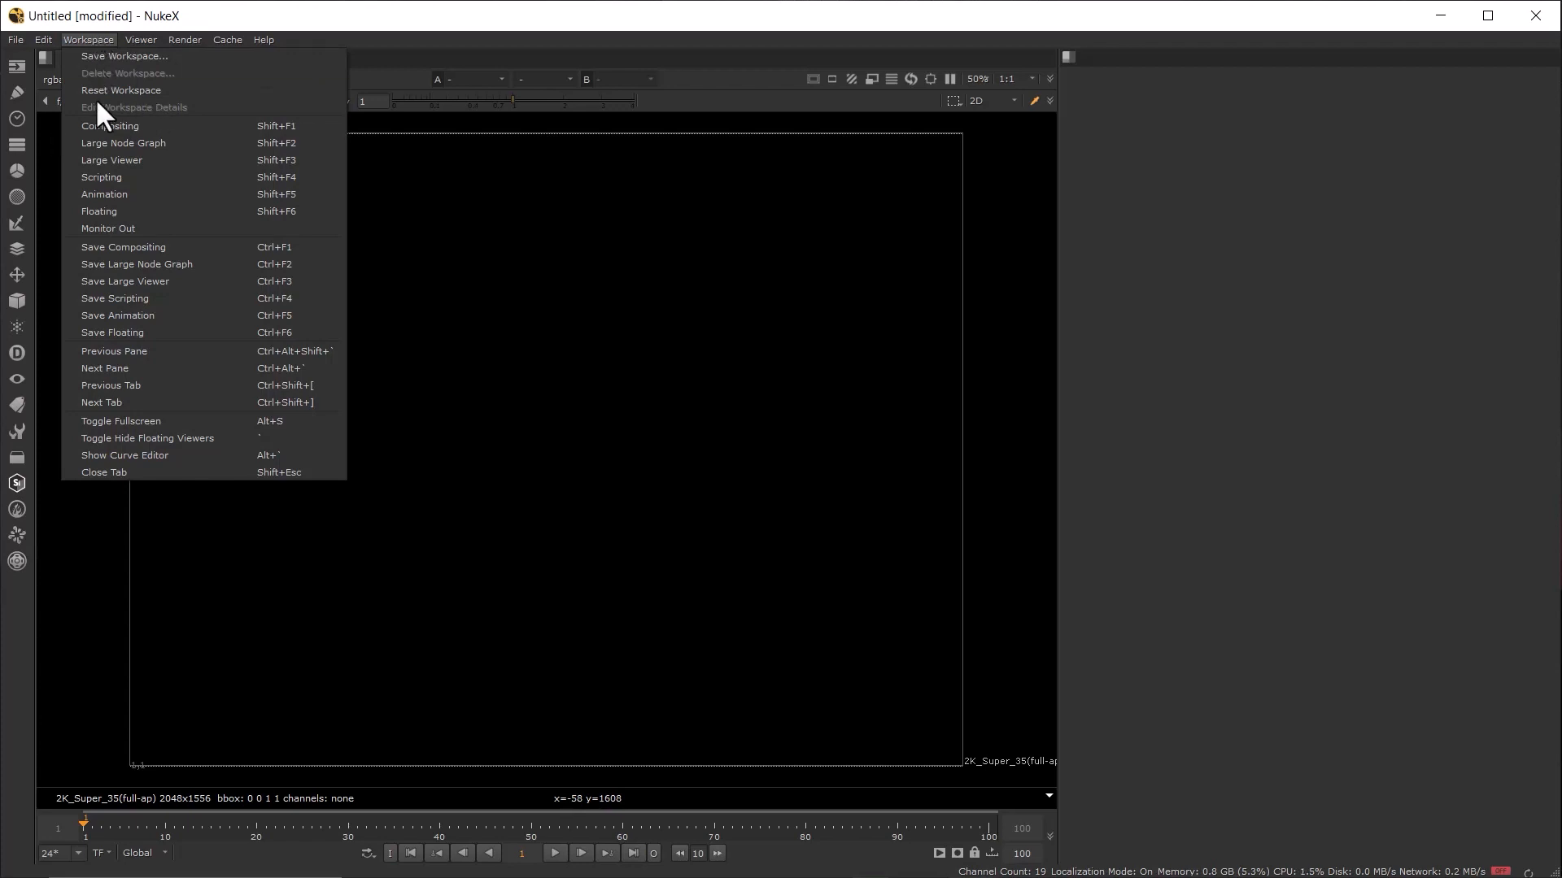
pyautogui.click(119, 90)
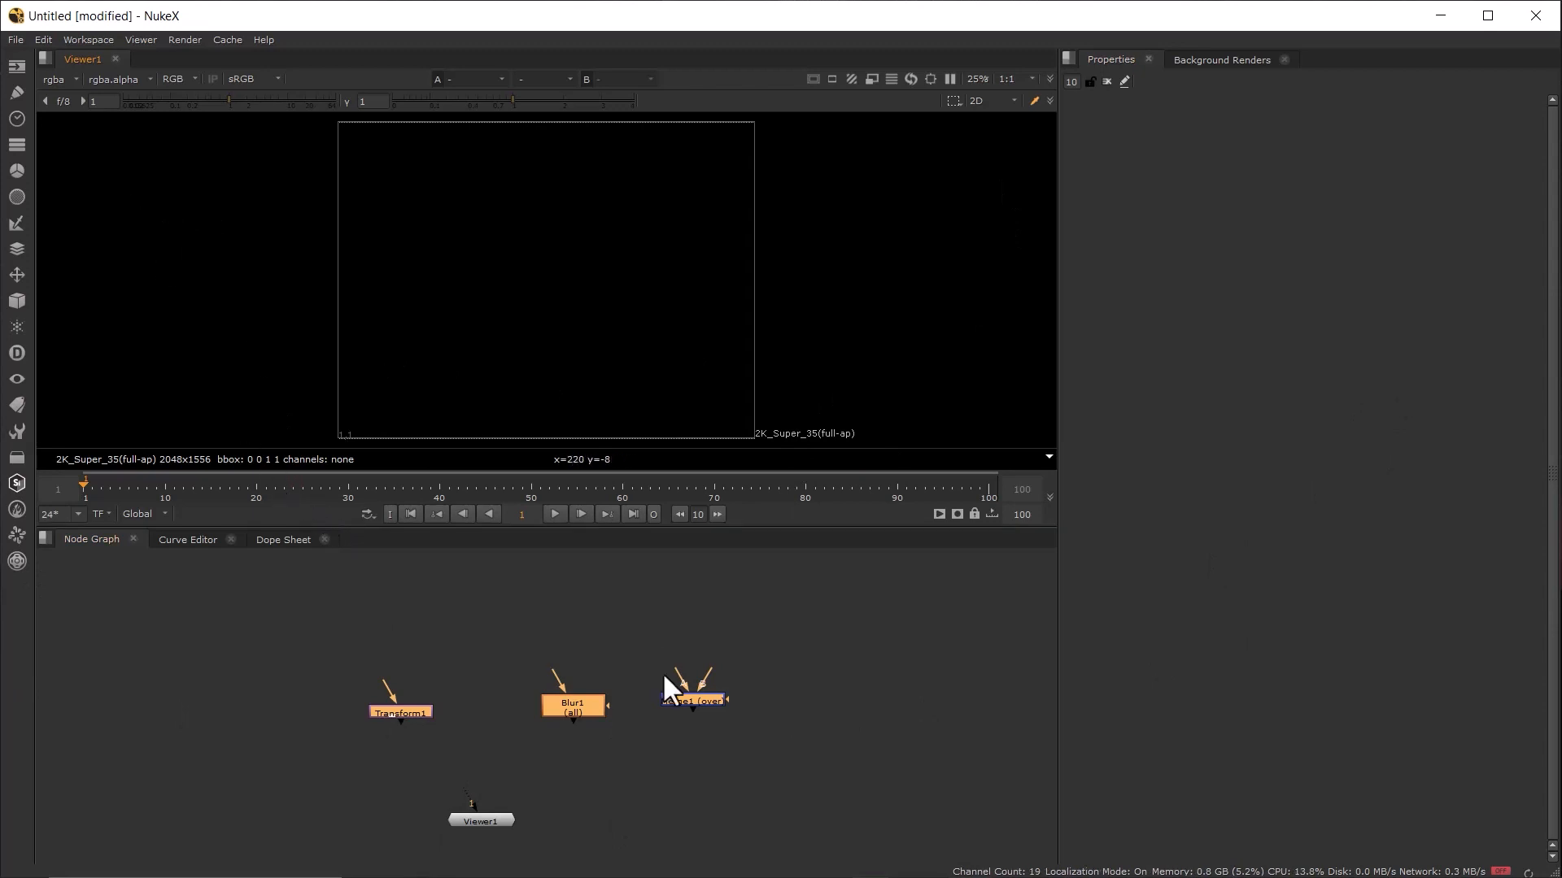
pyautogui.click(100, 39)
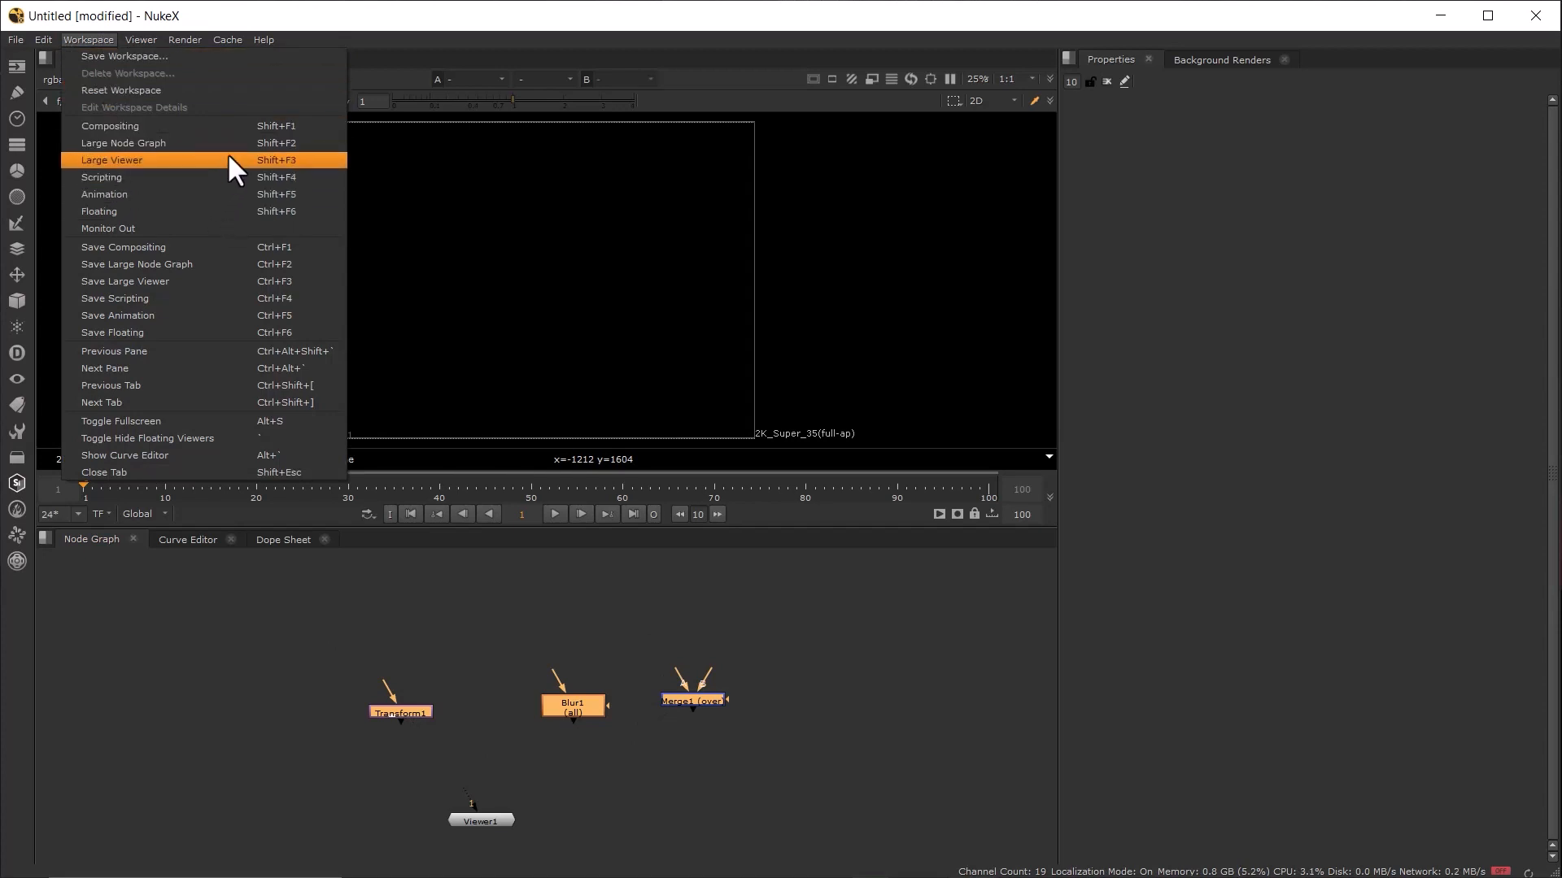
pyautogui.click(146, 122)
# - Switch to the Large Node Graph workspace and enlarge the view of the Transform, Blur, Merge and Viewer1 nodes
pyautogui.click(95, 40)
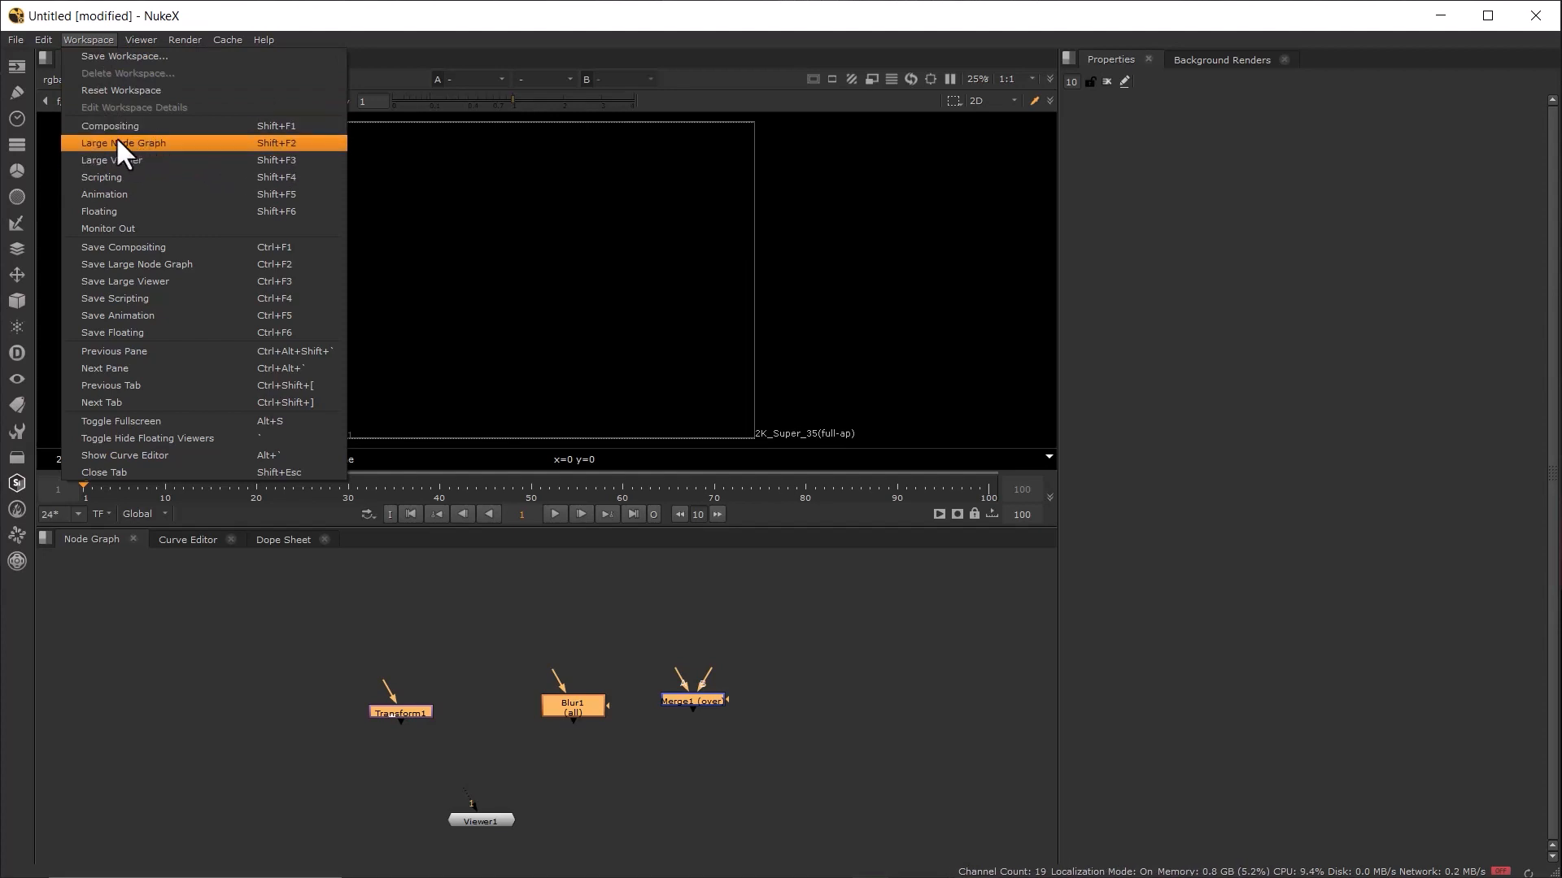
pyautogui.click(153, 139)
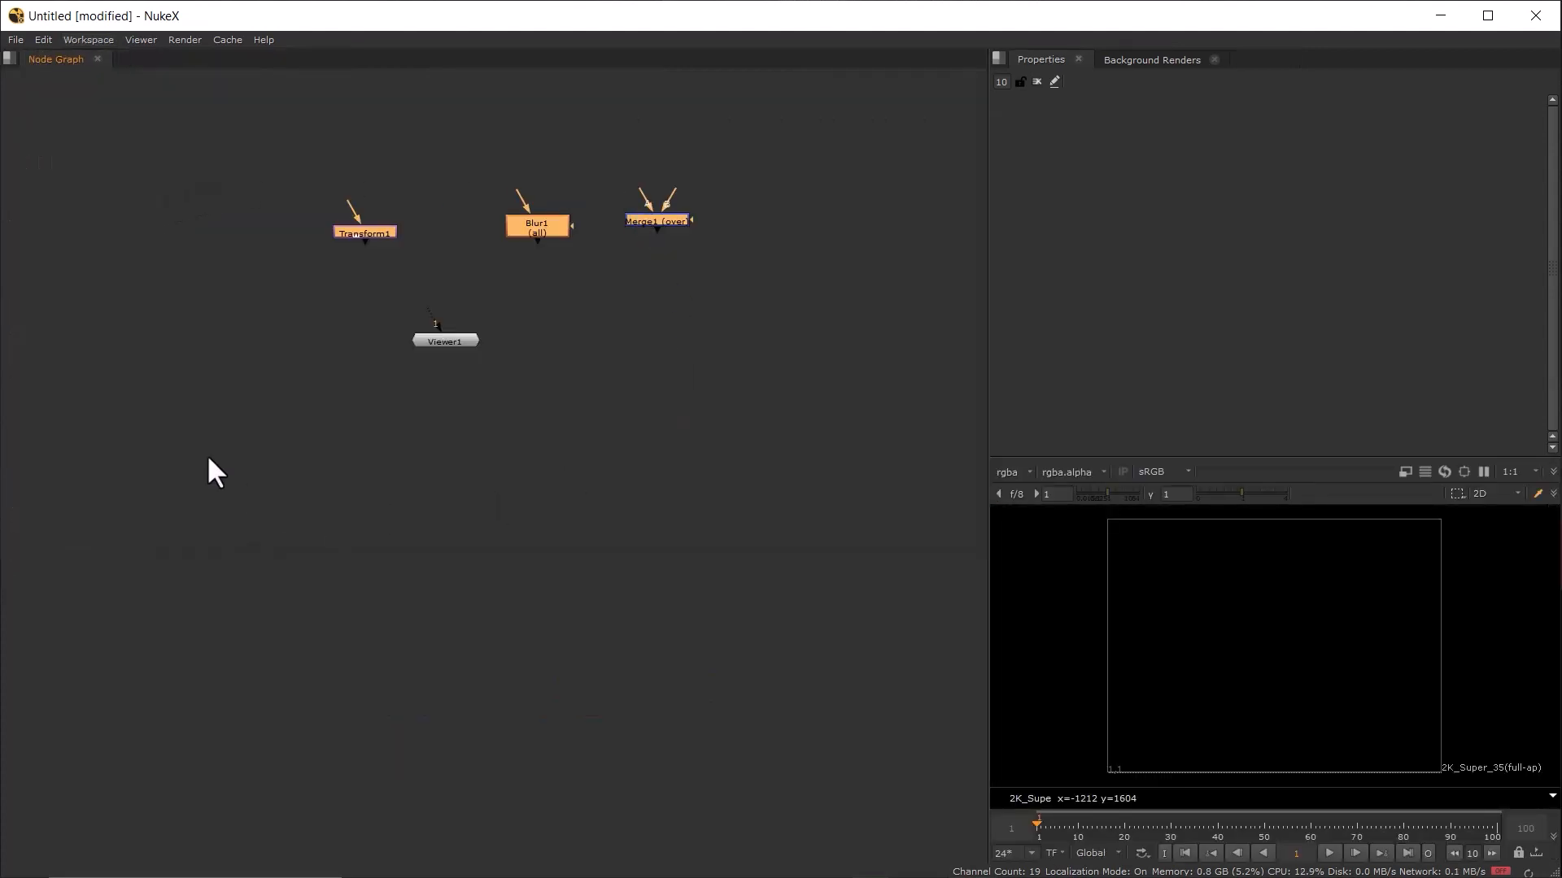
pyautogui.scroll(4, 330, 272)
pyautogui.moveTo(513, 241); pyautogui.dragTo(301, 467)
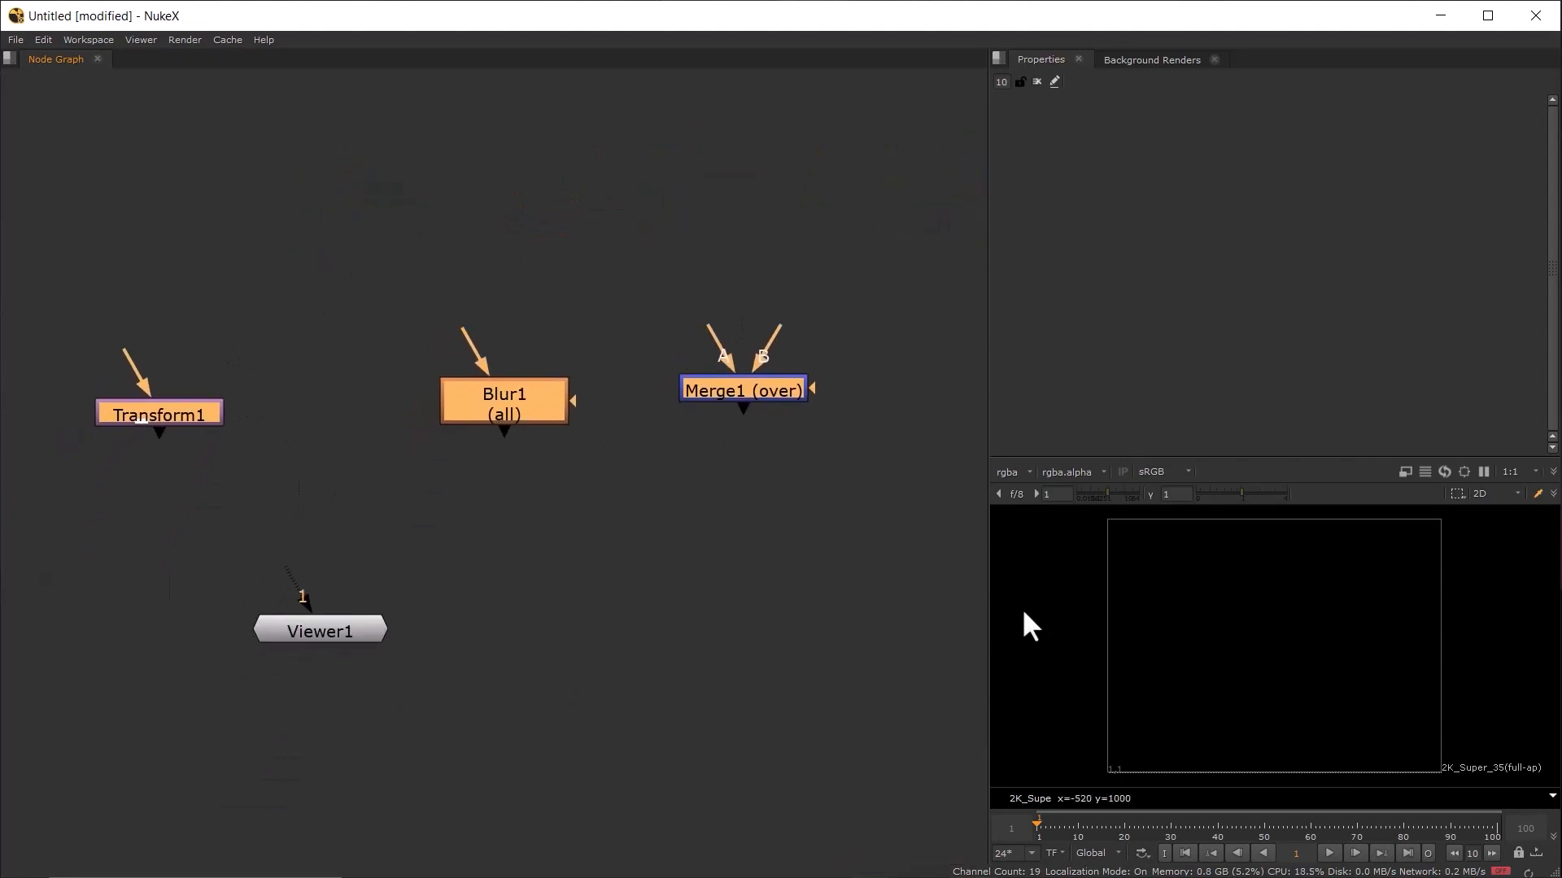